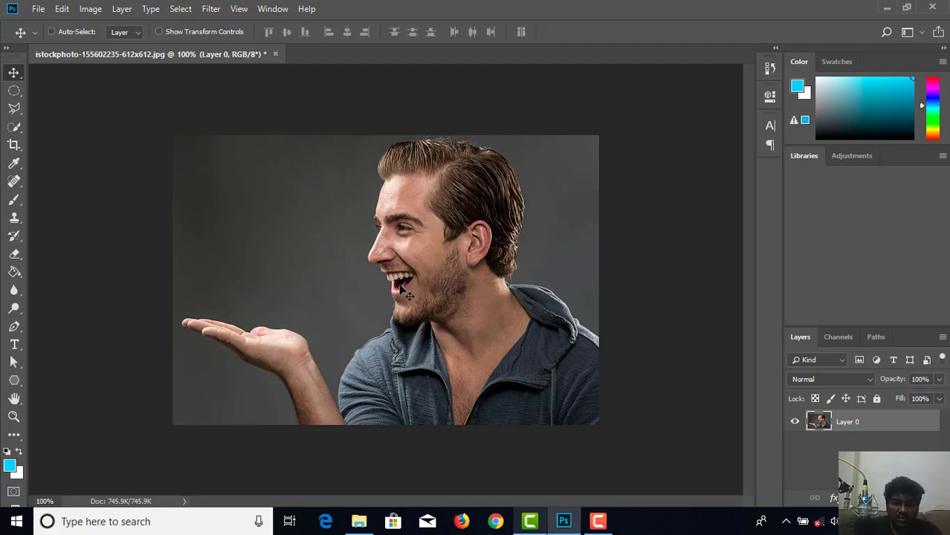
Duplicate Layer 0 into a new Layer 0 copy.
{"action": "scroll", "coordinate": [401, 288], "scroll_direction": "up", "scroll_amount": 2}
{"action": "scroll", "coordinate": [402, 288], "scroll_direction": "up", "scroll_amount": 1}
{"action": "scroll", "coordinate": [402, 289], "scroll_direction": "up", "scroll_amount": 1}
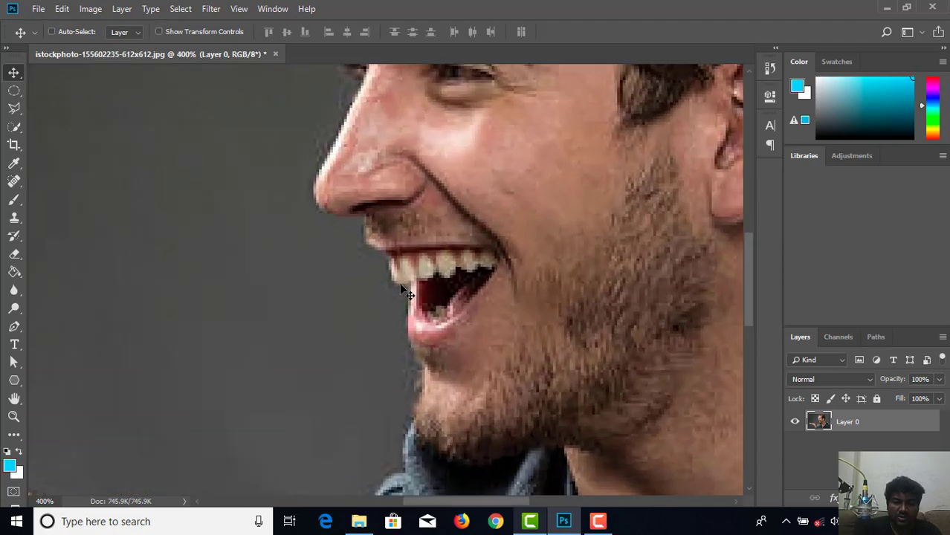
{"action": "scroll", "coordinate": [402, 288], "scroll_direction": "down", "scroll_amount": 1}
{"action": "scroll", "coordinate": [402, 289], "scroll_direction": "down", "scroll_amount": 1}
{"action": "scroll", "coordinate": [402, 288], "scroll_direction": "down", "scroll_amount": 1}
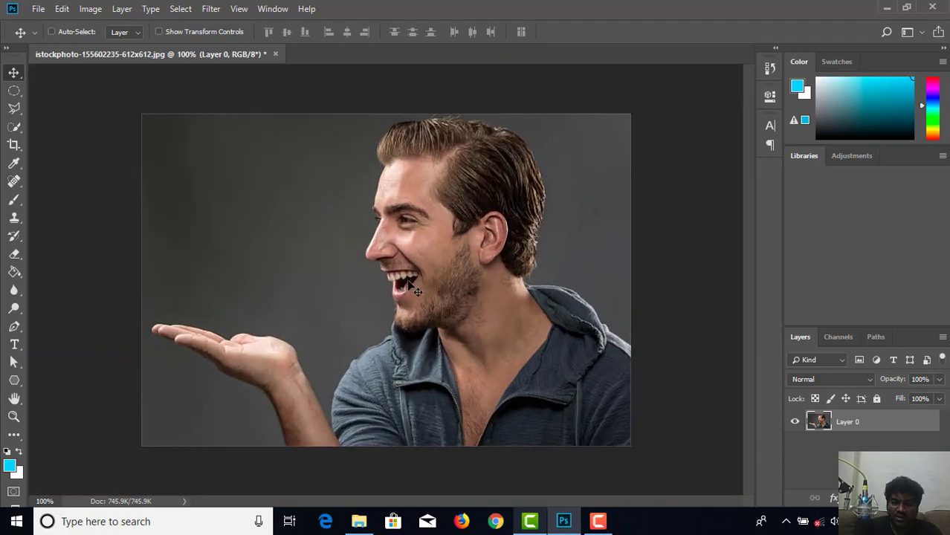
{"action": "scroll", "coordinate": [416, 292], "scroll_direction": "up", "scroll_amount": 2}
{"action": "scroll", "coordinate": [424, 291], "scroll_direction": "down", "scroll_amount": 1}
{"action": "scroll", "coordinate": [434, 291], "scroll_direction": "down", "scroll_amount": 2}
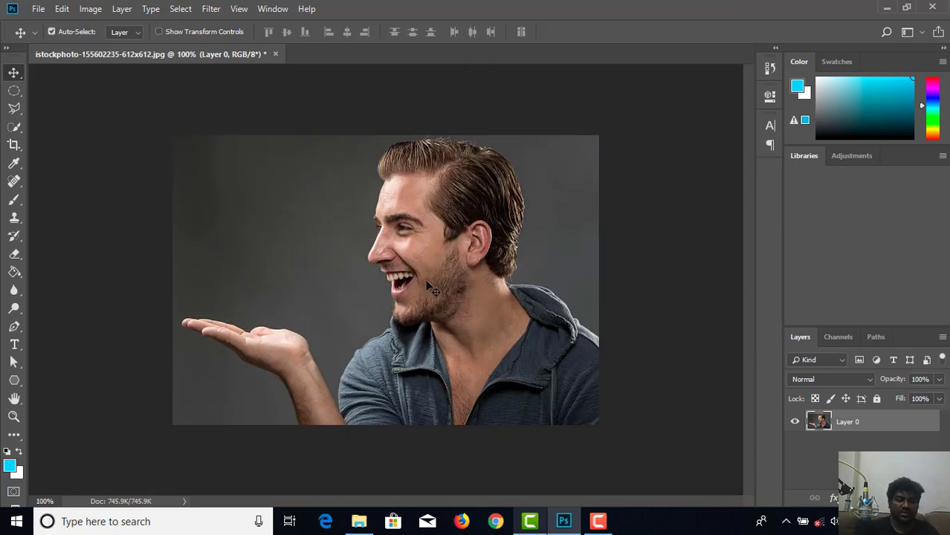
{"action": "key", "text": "ctrl"}
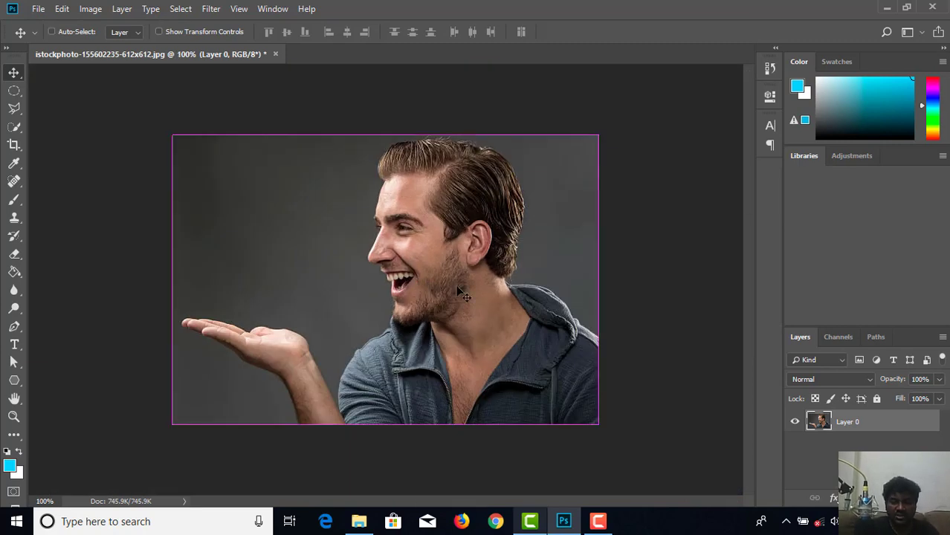
{"action": "key", "text": "ctrl+j"}
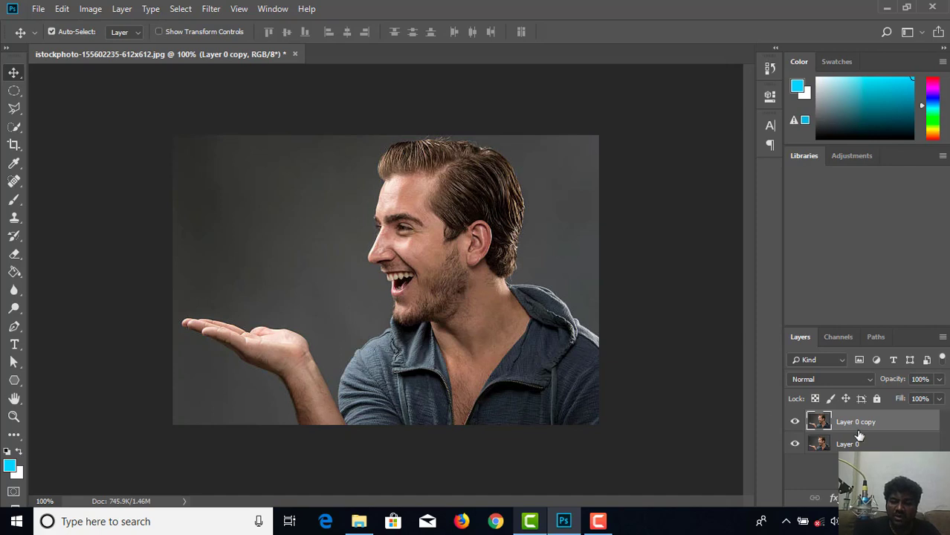
Set Layer 0 copy's blend mode to Soft Light and check the added contrast.
{"action": "left_click", "coordinate": [847, 380]}
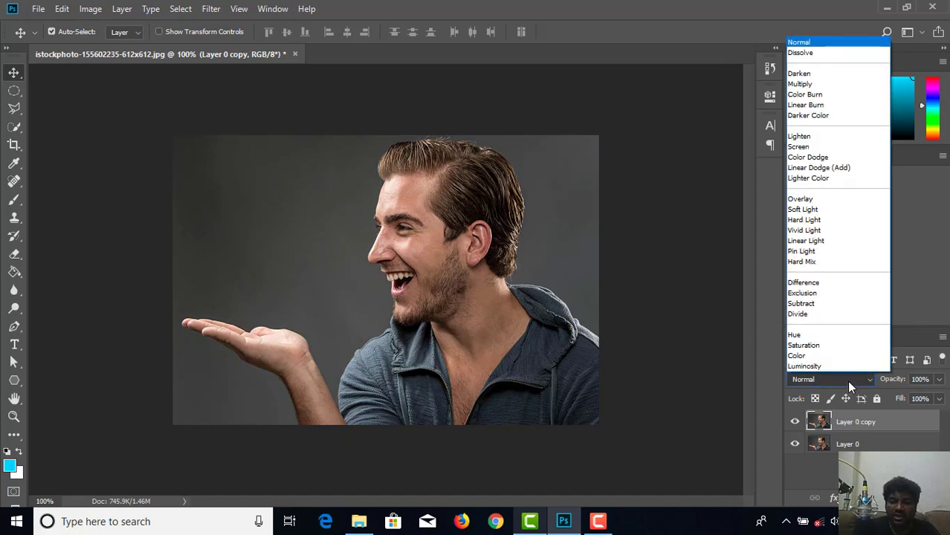
{"action": "left_click", "coordinate": [831, 209]}
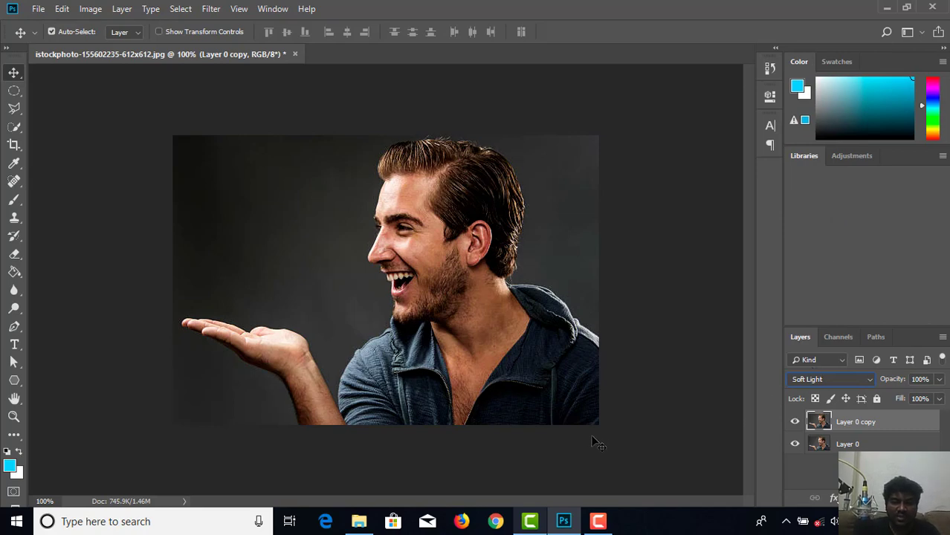
{"action": "key", "text": "ctrl+plus"}
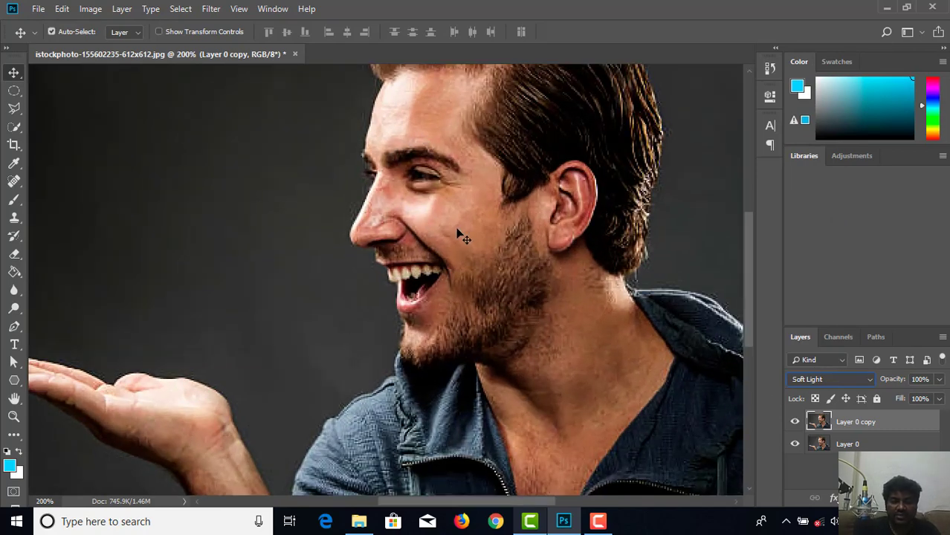
{"action": "key", "text": "ctrl+minus"}
{"action": "key", "text": "ctrl+minus"}
{"action": "key", "text": "ctrl+minus"}
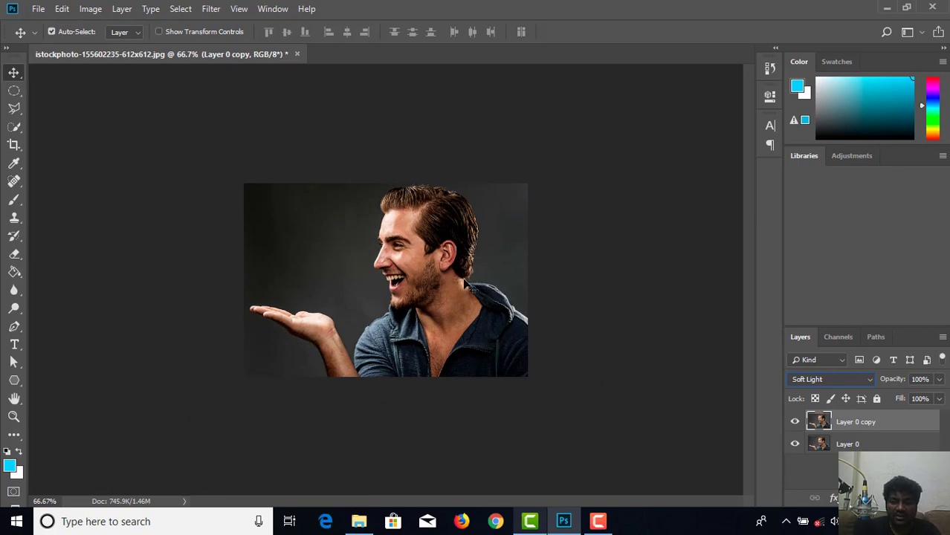
{"action": "key", "text": "ctrl+plus"}
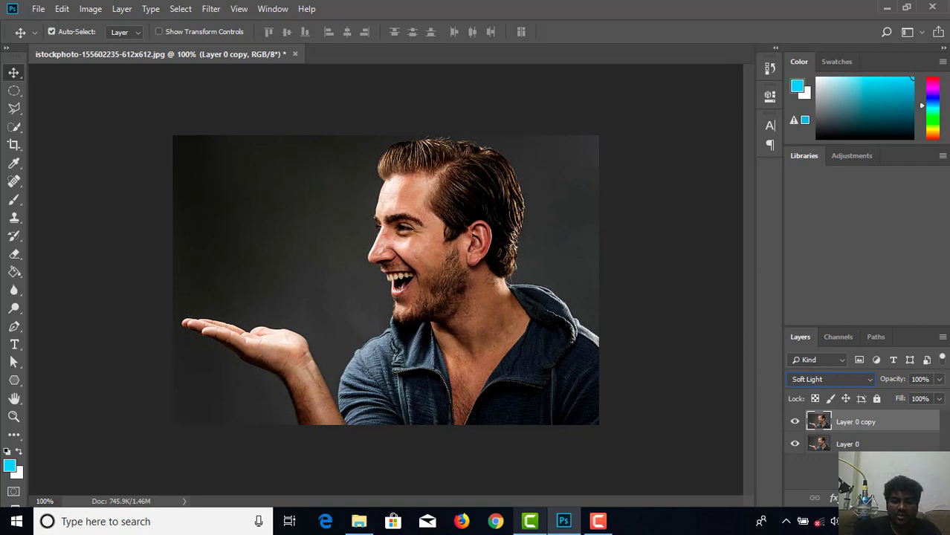
Add a new empty layer on top, pick the Elliptical Marquee tool, and hide the layer.
{"action": "key", "text": "ctrl+shift+alt+n"}
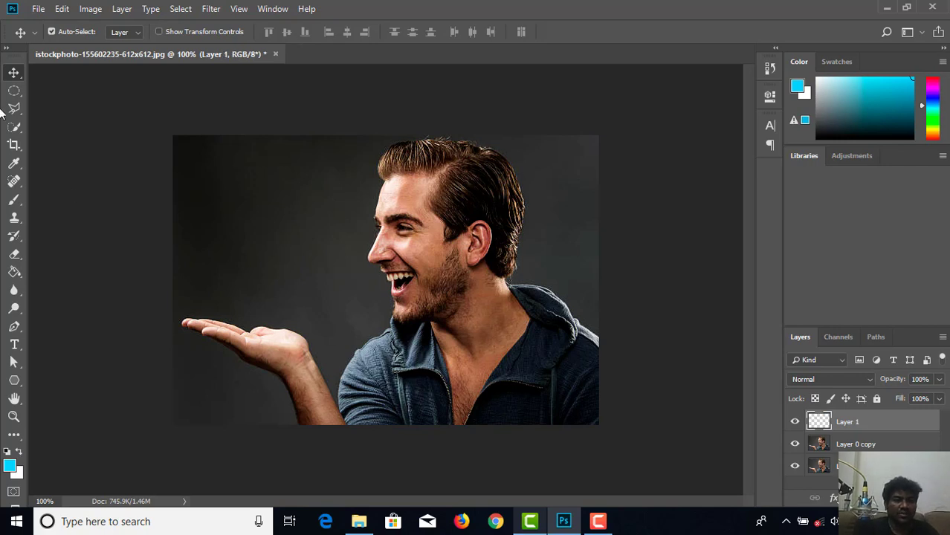
{"action": "left_click", "coordinate": [14, 90]}
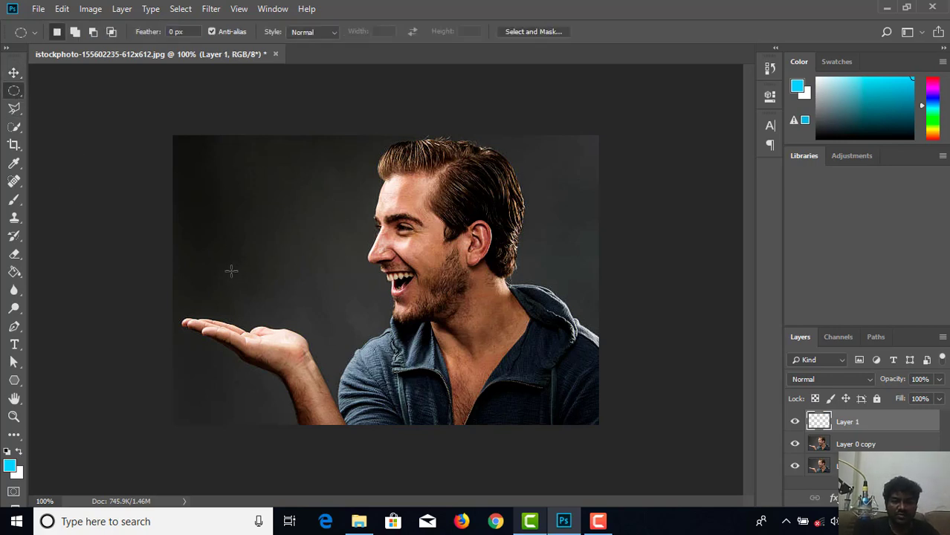
{"action": "left_click", "coordinate": [795, 422]}
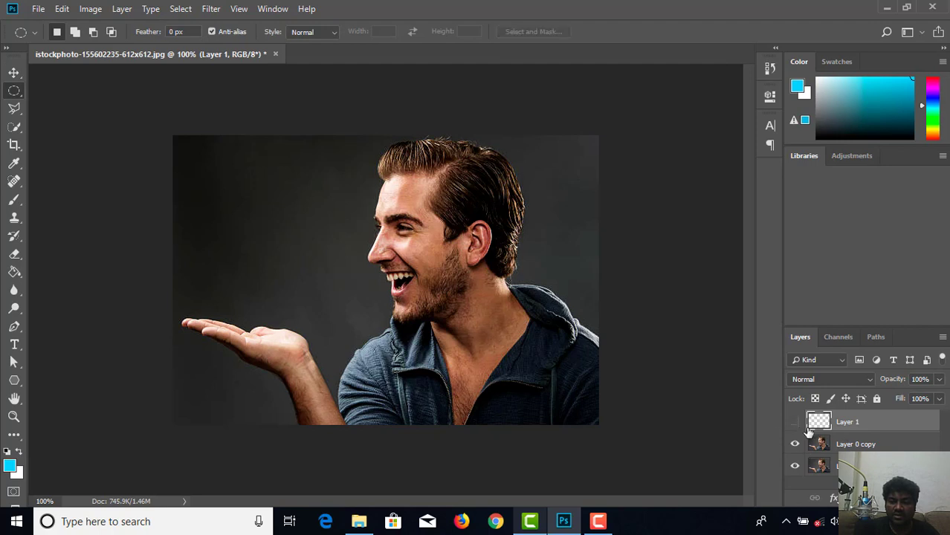
Add a Moonlight.3DL Color Lookup adjustment above Layer 0 copy, then show and select Layer 1.
{"action": "left_click", "coordinate": [882, 445]}
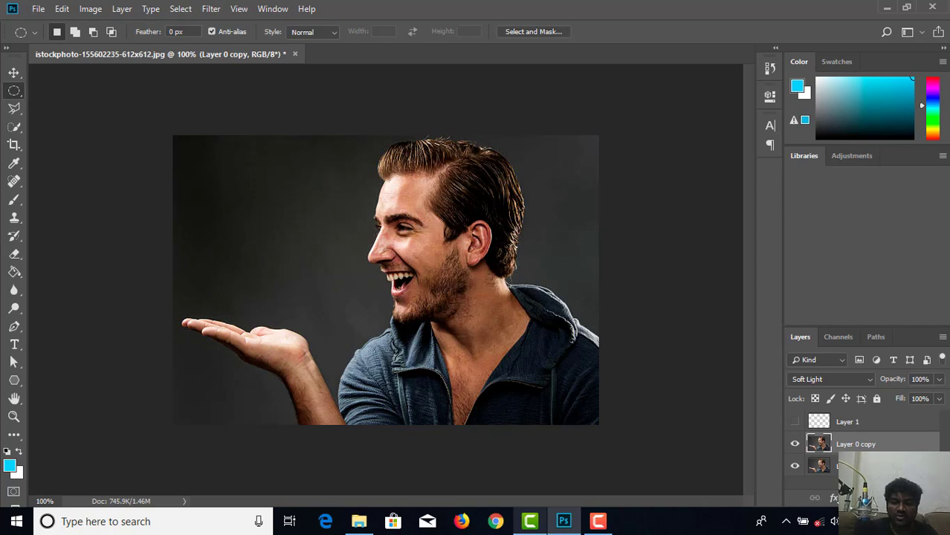
{"action": "left_click", "coordinate": [853, 497]}
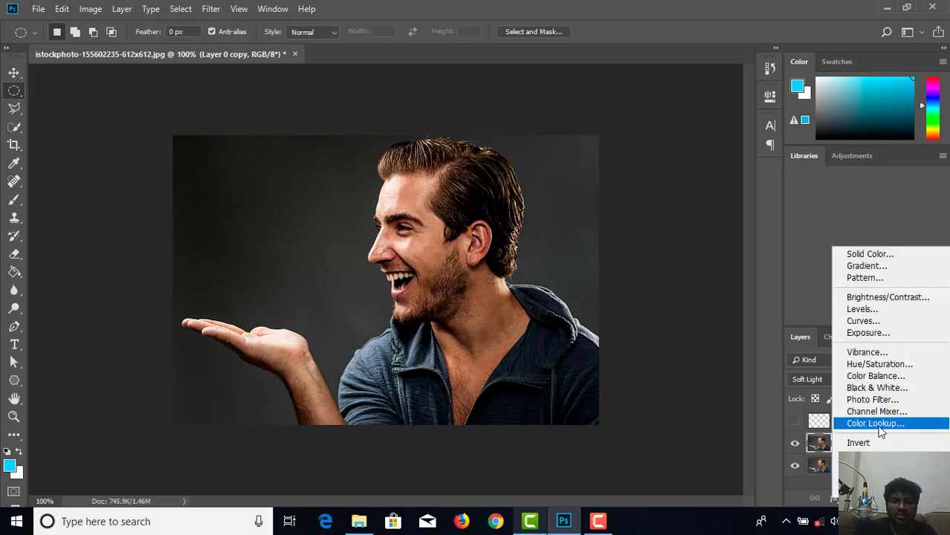
{"action": "left_click", "coordinate": [876, 423]}
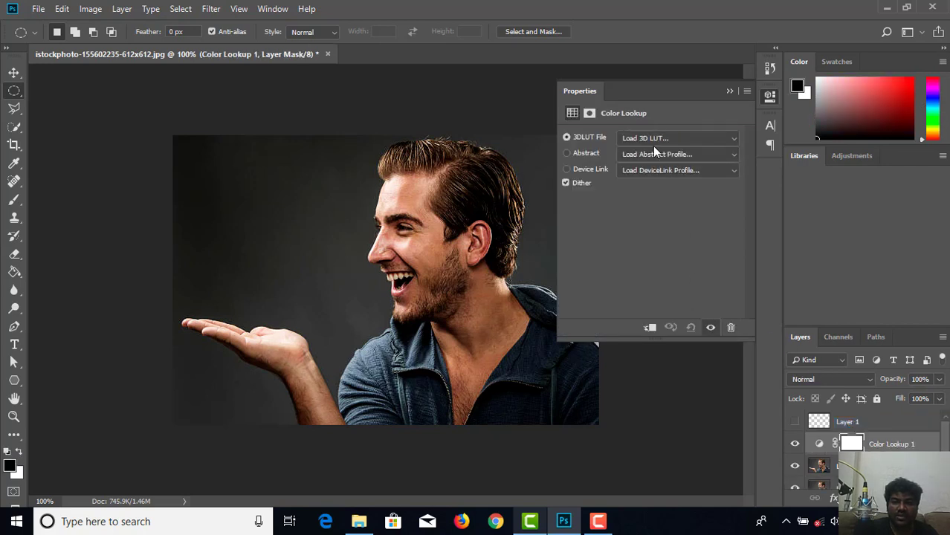
{"action": "left_click", "coordinate": [662, 140]}
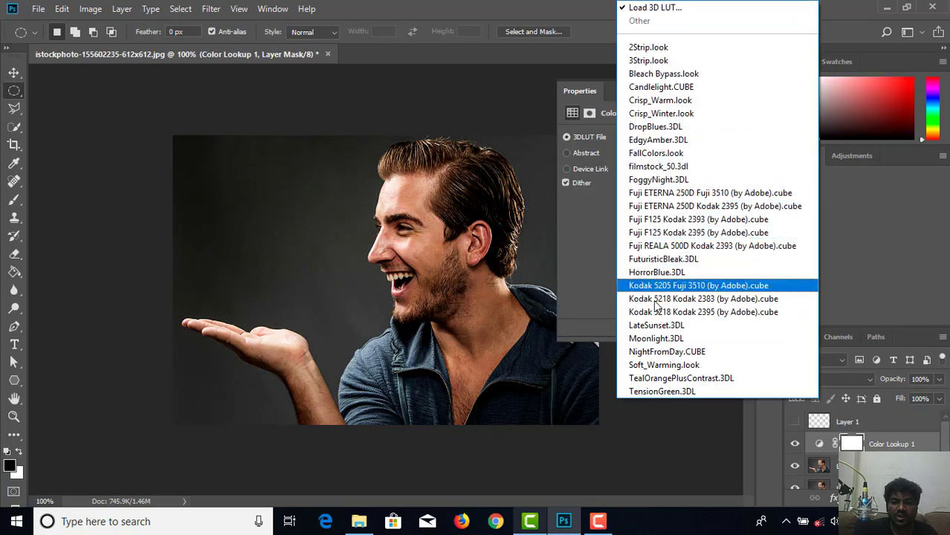
{"action": "left_click", "coordinate": [653, 340]}
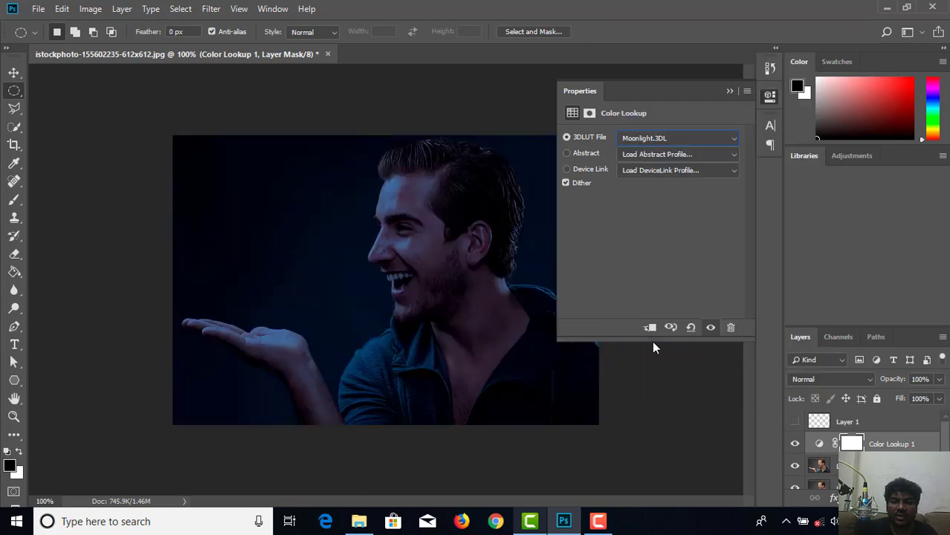
{"action": "left_click", "coordinate": [728, 92]}
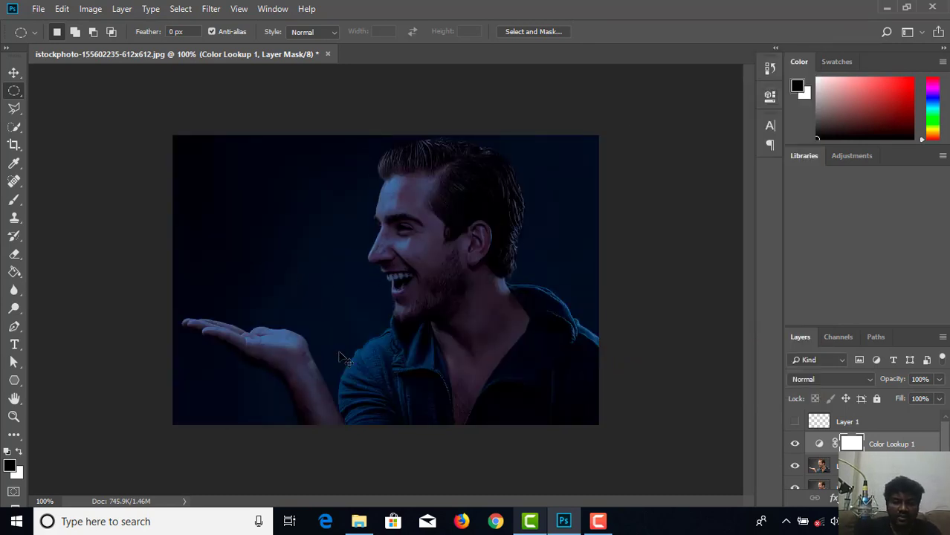
{"action": "key", "text": "ctrl+plus"}
{"action": "key", "text": "ctrl+minus"}
{"action": "left_click", "coordinate": [831, 426]}
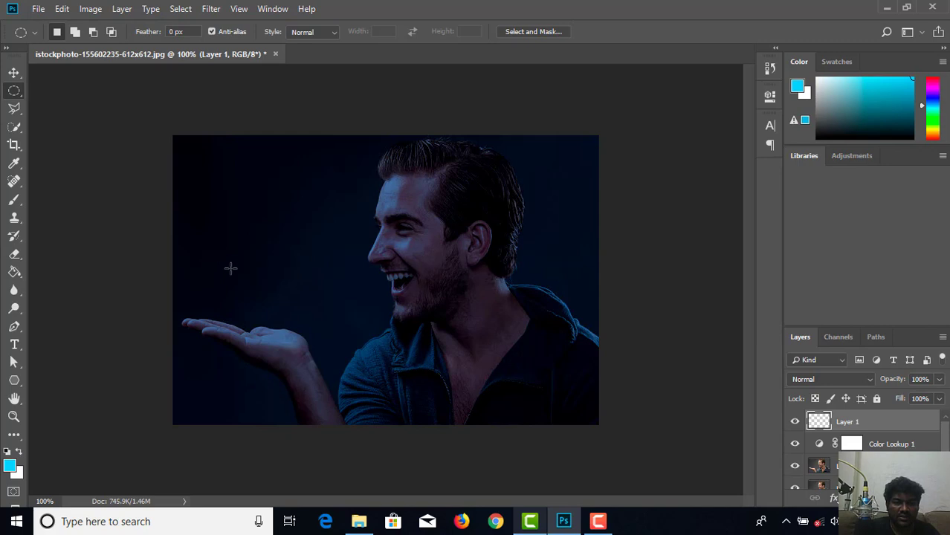
Draw a circle above the open hand, fill it cyan, deselect, and nudge it onto the palm.
{"action": "left_click_drag", "start_coordinate": [220, 256], "coordinate": [296, 347]}
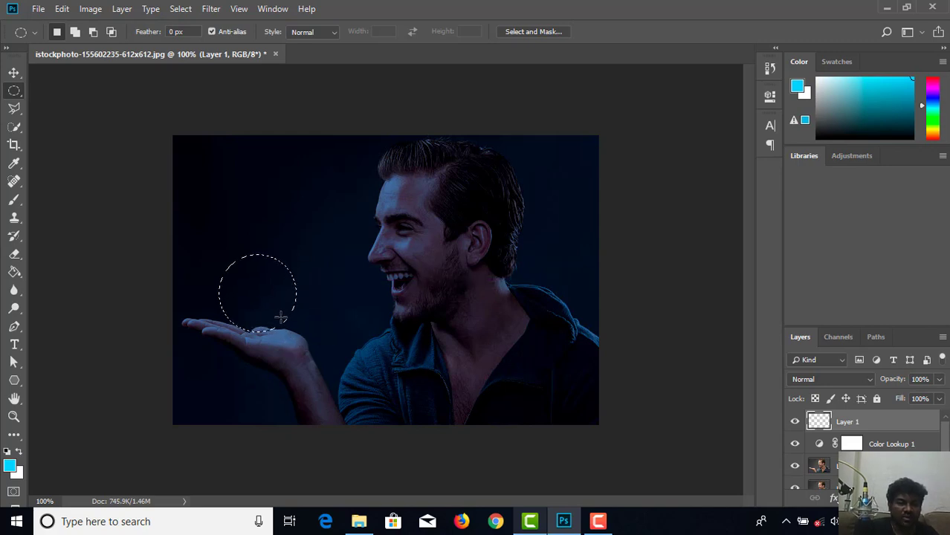
{"action": "key", "text": "g"}
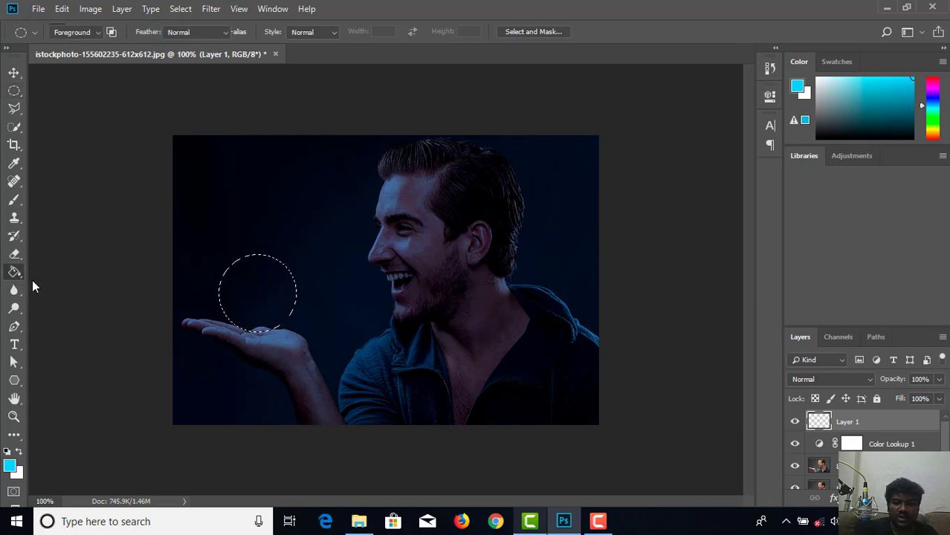
{"action": "left_click", "coordinate": [276, 311]}
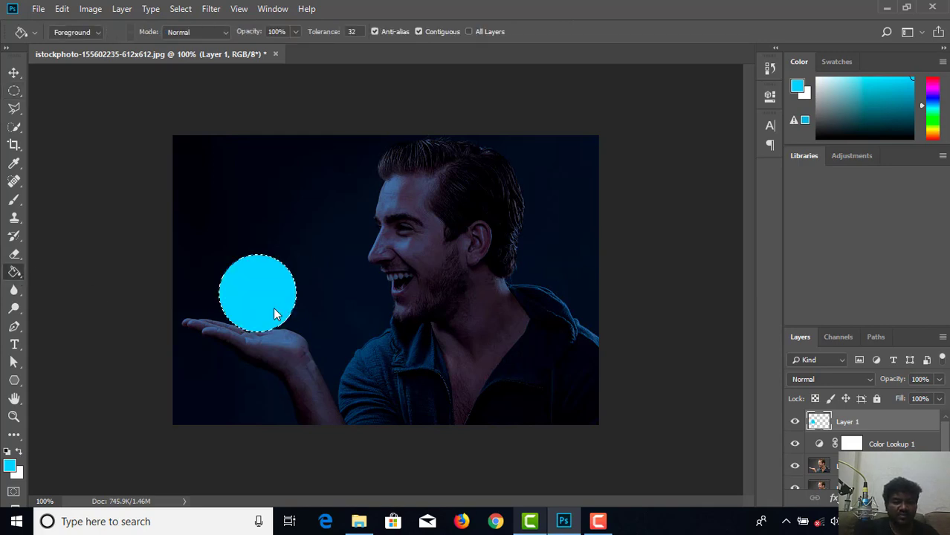
{"action": "key", "text": "ctrl+d"}
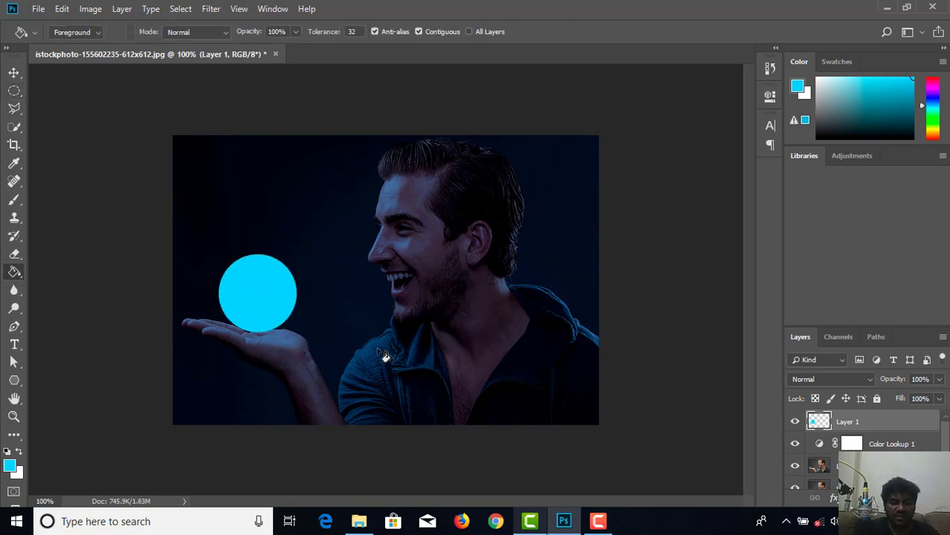
{"action": "key", "text": "v"}
{"action": "left_click_drag", "start_coordinate": [276, 308], "coordinate": [273, 314]}
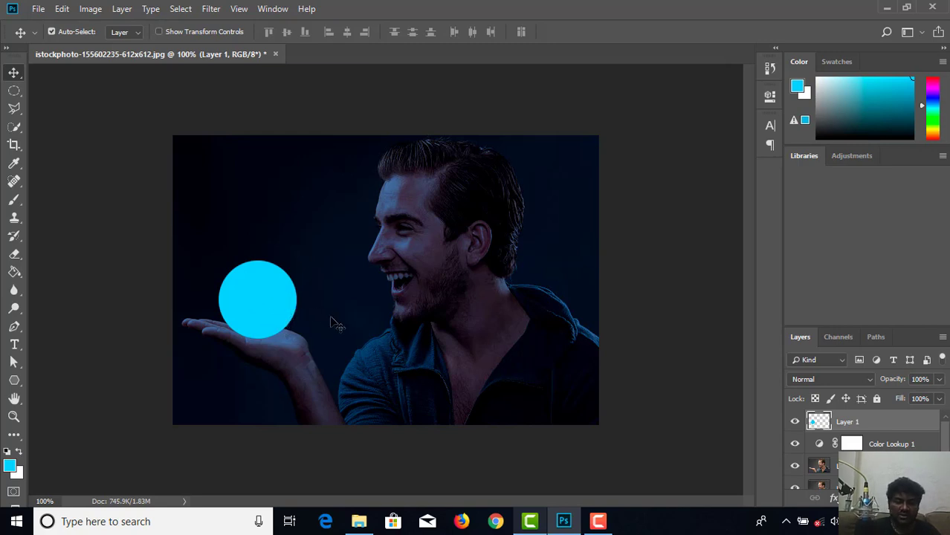
Duplicate the cyan circle layer, zoom in on the orb, and hide the copy.
{"action": "key", "text": "ctrl+j"}
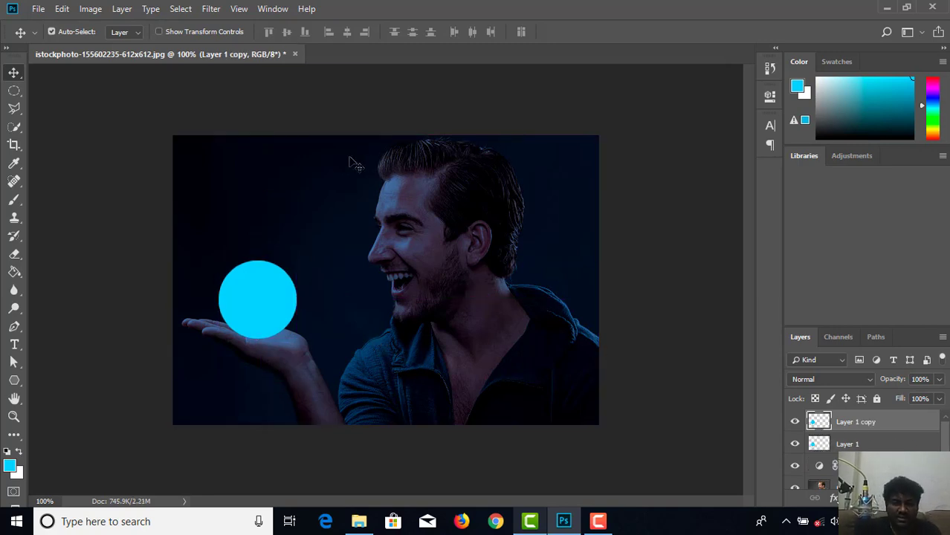
{"action": "key", "text": "ctrl+plus"}
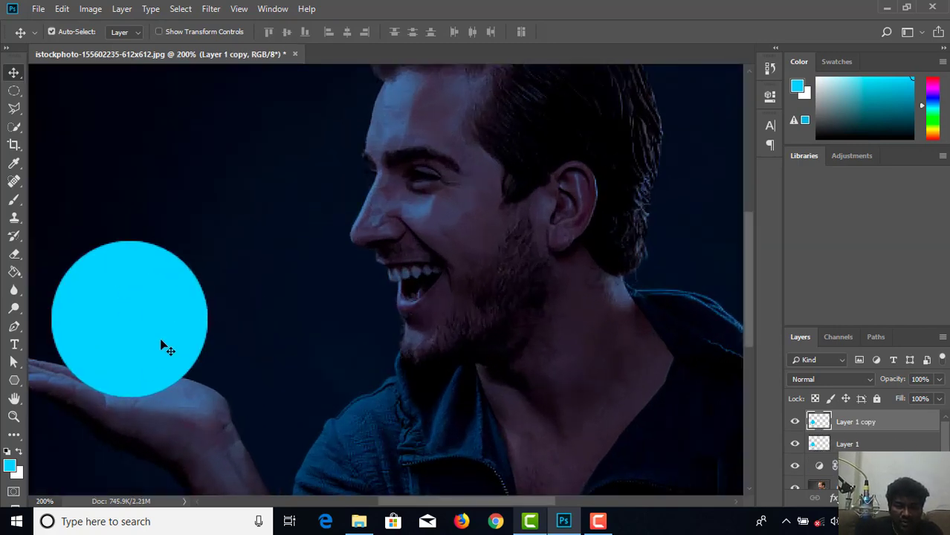
{"action": "left_click_drag", "start_coordinate": [161, 345], "coordinate": [268, 310]}
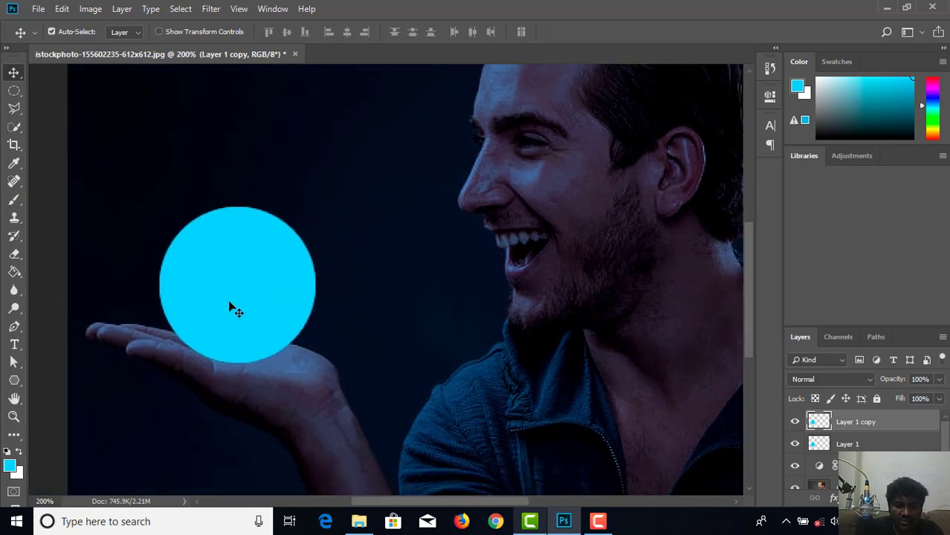
{"action": "key", "text": "ctrl+plus"}
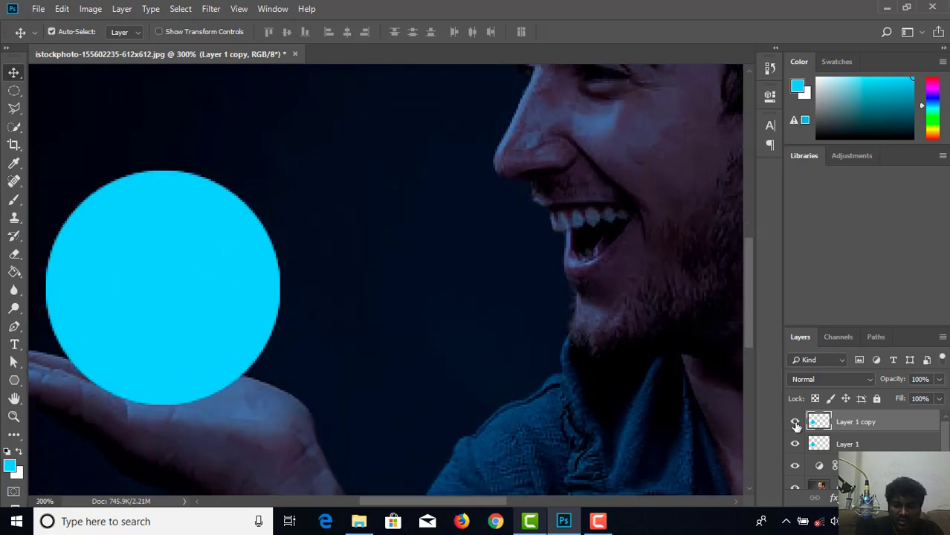
{"action": "left_click", "coordinate": [795, 422]}
{"action": "left_click", "coordinate": [841, 444]}
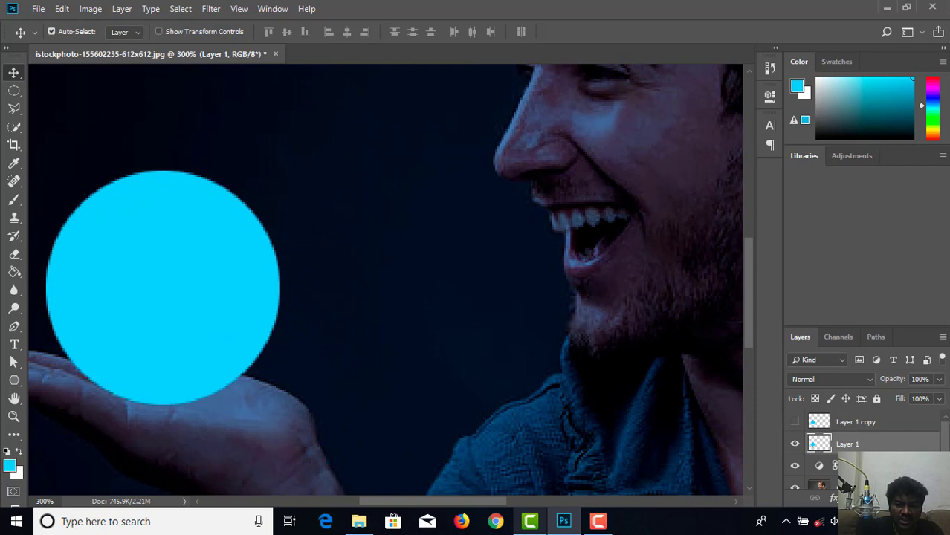
Give Layer 1 a 10-pixel Gaussian Blur and show the sharp copy above it.
{"action": "left_click", "coordinate": [212, 11]}
{"action": "mouse_move", "coordinate": [218, 168]}
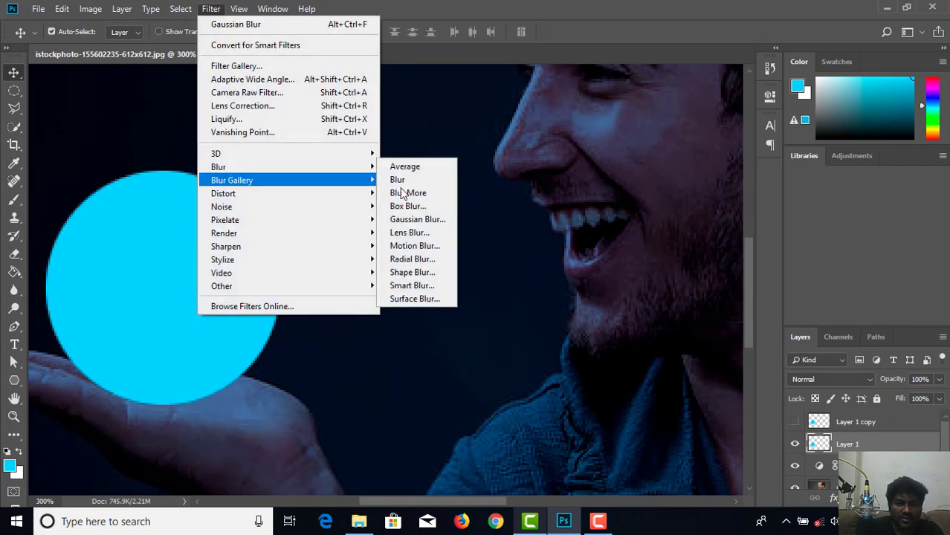
{"action": "left_click", "coordinate": [419, 221]}
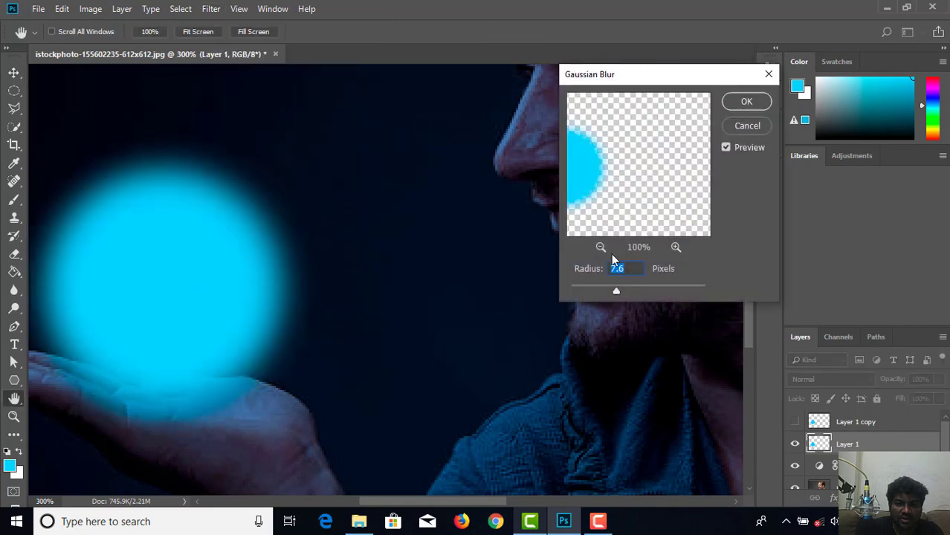
{"action": "left_click_drag", "start_coordinate": [626, 293], "coordinate": [625, 291]}
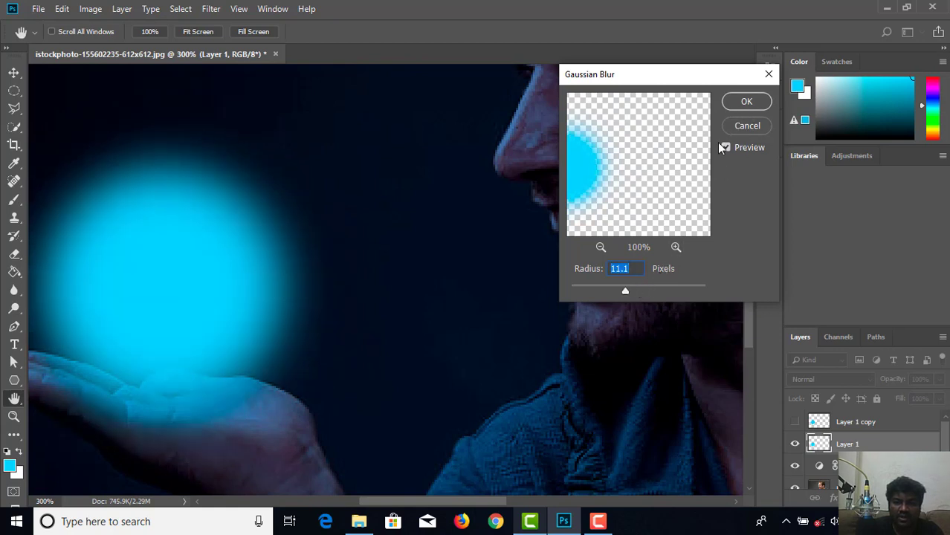
{"action": "type", "text": "1"}
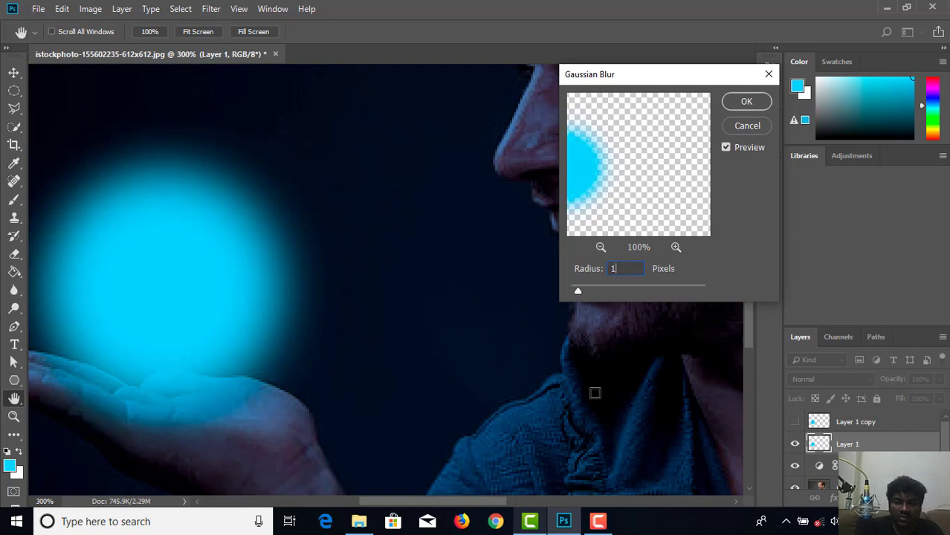
{"action": "type", "text": "0"}
{"action": "left_click", "coordinate": [744, 104]}
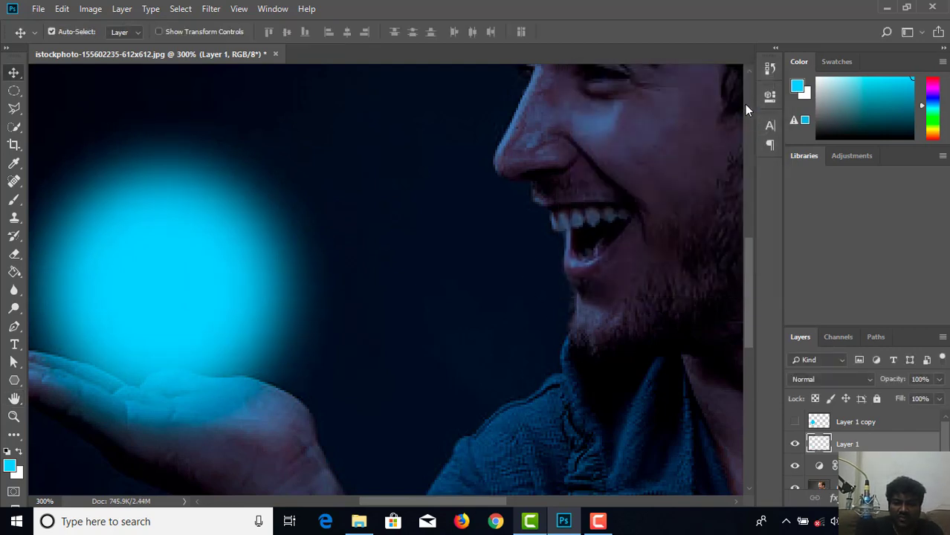
{"action": "left_click", "coordinate": [795, 422]}
{"action": "key", "text": "ctrl+minus"}
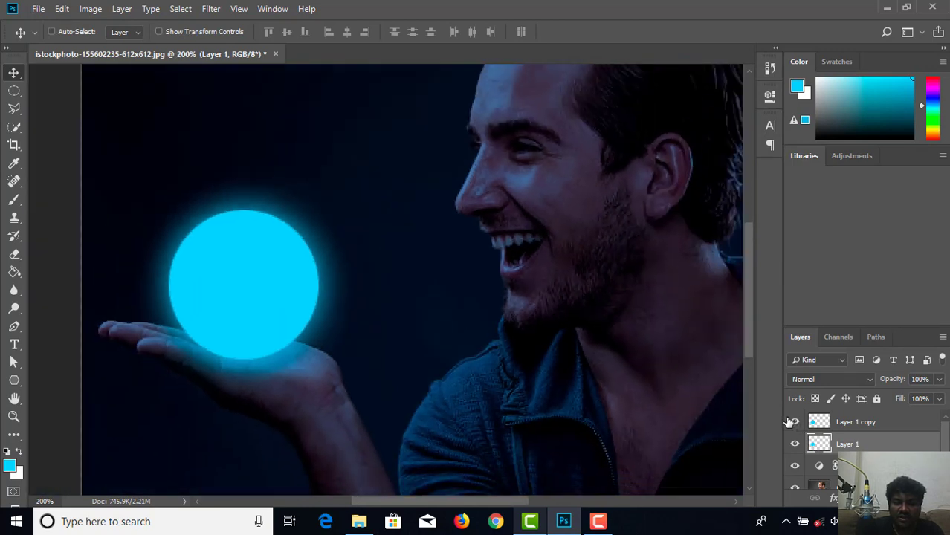
{"action": "key", "text": "ctrl+minus"}
{"action": "left_click", "coordinate": [840, 423]}
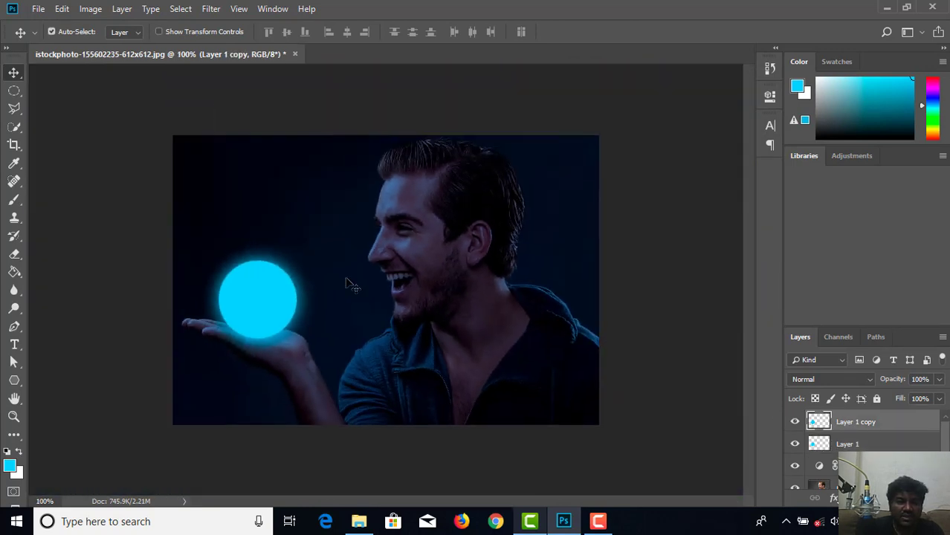
{"action": "left_click", "coordinate": [211, 9]}
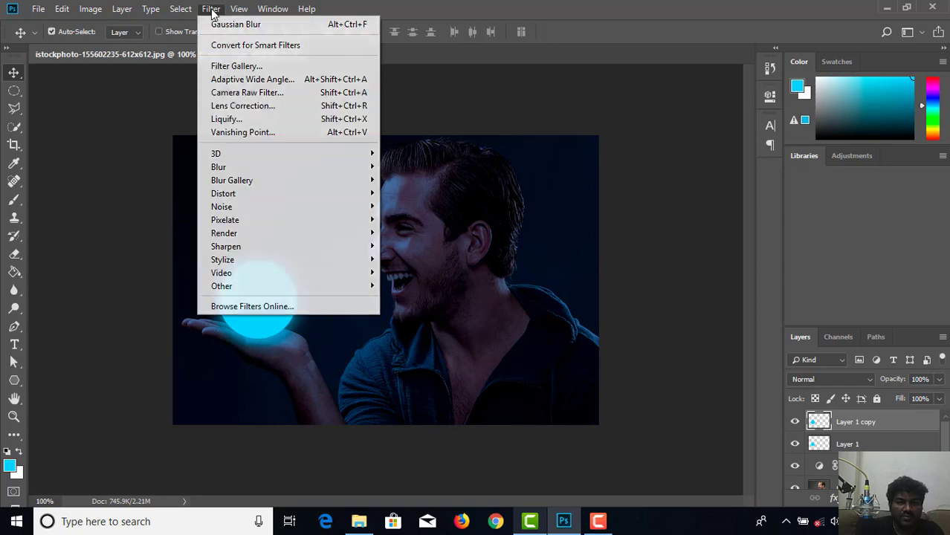
{"action": "mouse_move", "coordinate": [219, 167]}
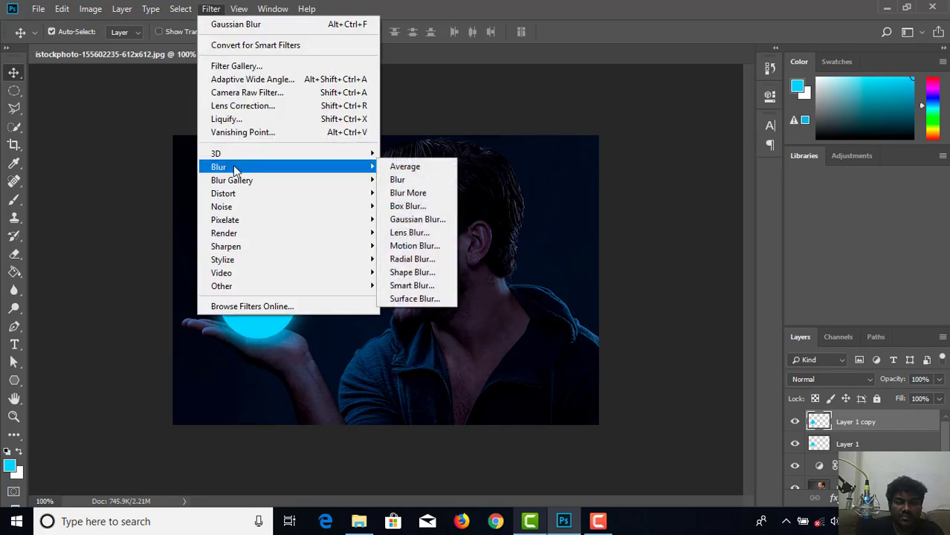
{"action": "left_click", "coordinate": [459, 104]}
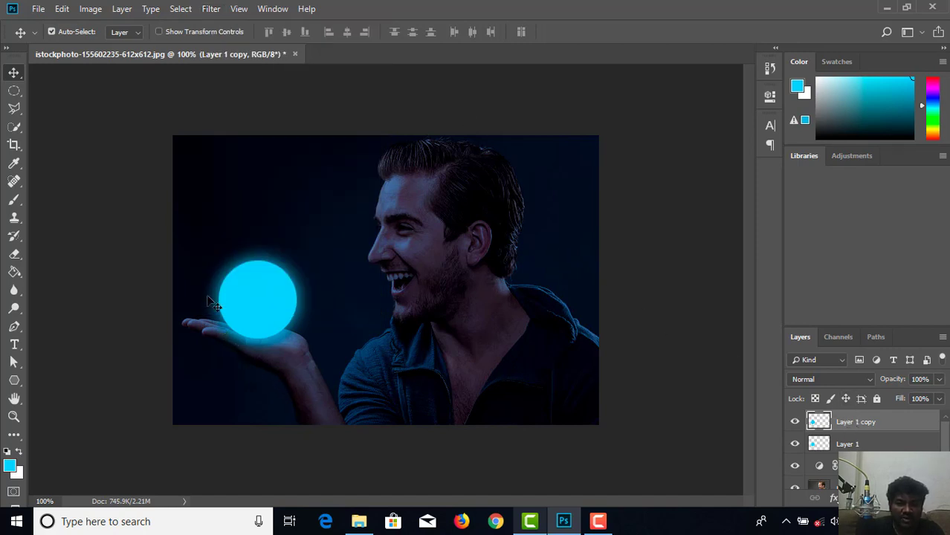
Open Blending Options for Layer 1 copy and reposition the Layer Style window.
{"action": "right_click", "coordinate": [870, 422]}
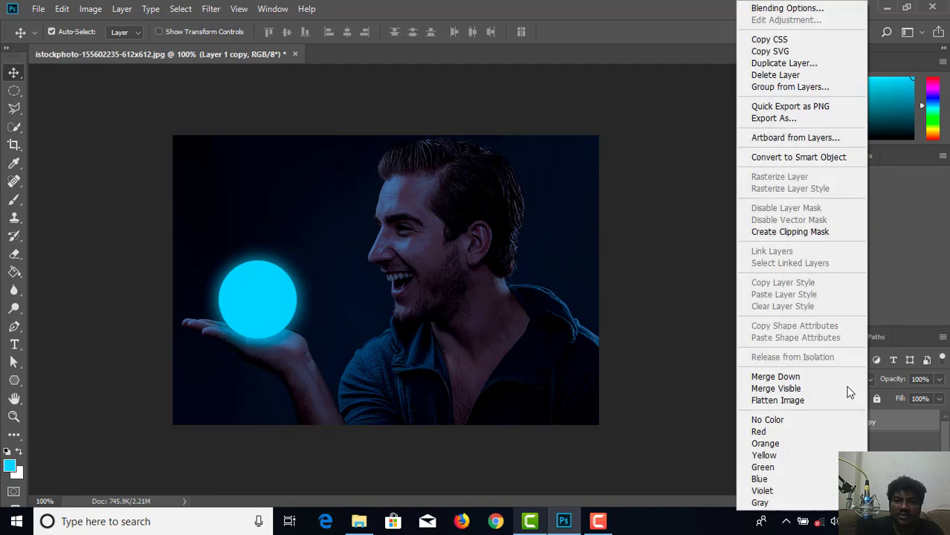
{"action": "left_click", "coordinate": [790, 9]}
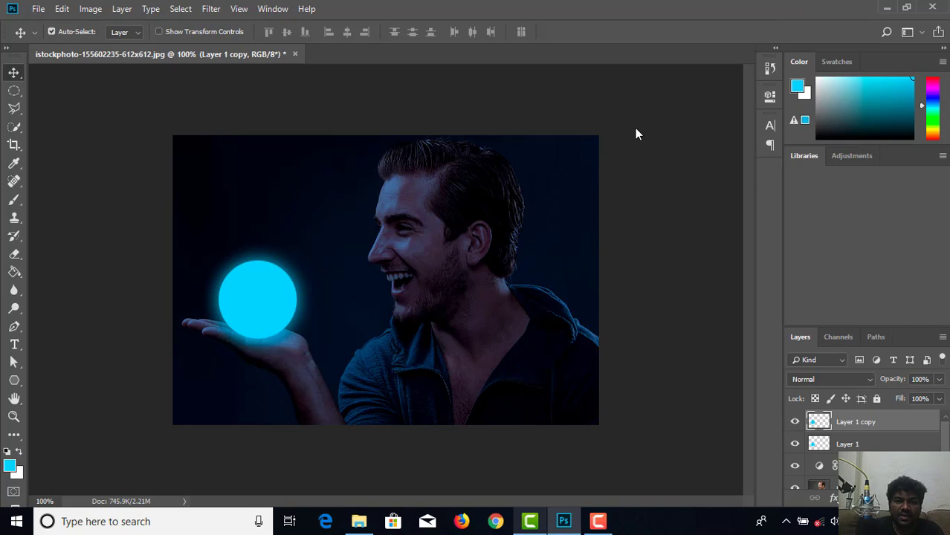
{"action": "left_click_drag", "start_coordinate": [647, 11], "coordinate": [515, 16]}
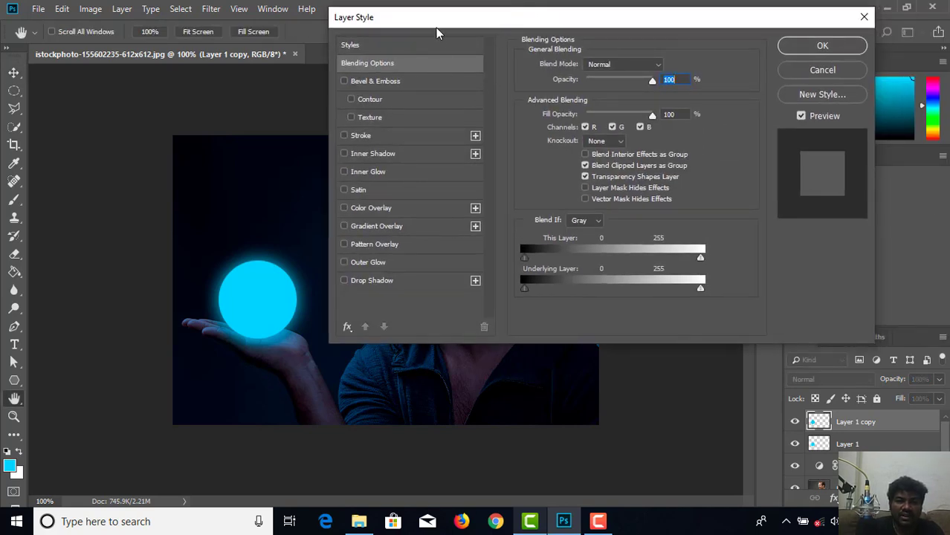
{"action": "mouse_move", "coordinate": [436, 31]}
{"action": "left_mouse_down"}
{"action": "mouse_move", "coordinate": [450, 22]}
{"action": "mouse_move", "coordinate": [464, 32]}
{"action": "left_mouse_up"}
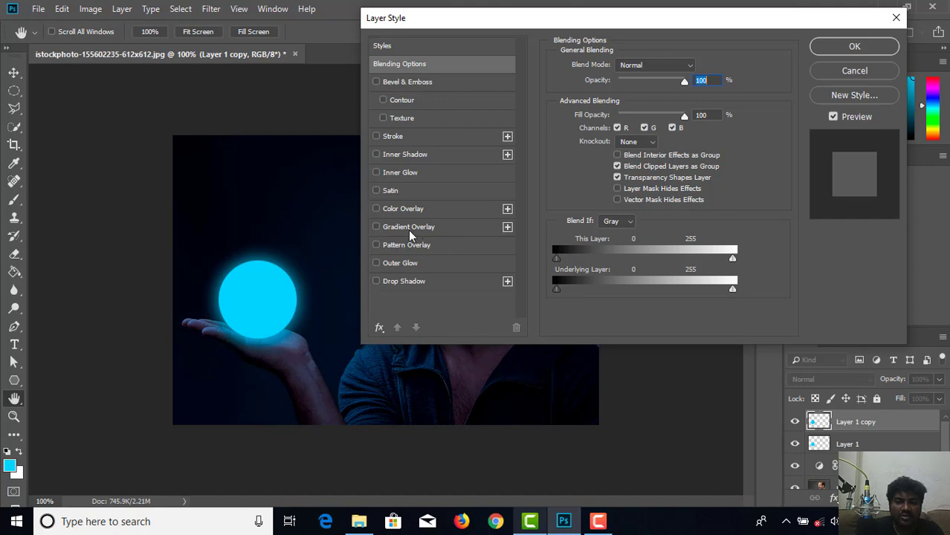
Enable Inner Glow on Layer 1 copy with the glow colour set to cyan 00fffc.
{"action": "left_click", "coordinate": [376, 173]}
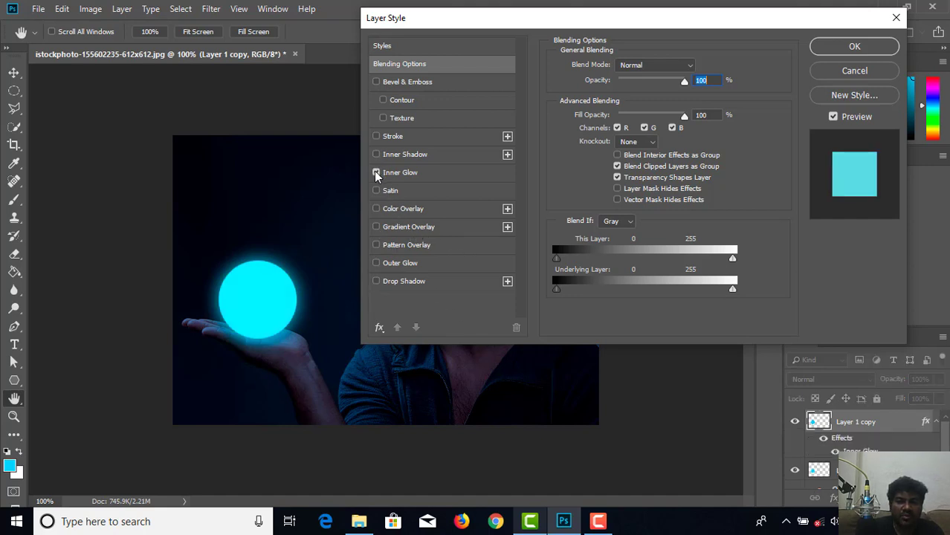
{"action": "left_click", "coordinate": [376, 173]}
{"action": "left_click", "coordinate": [409, 172]}
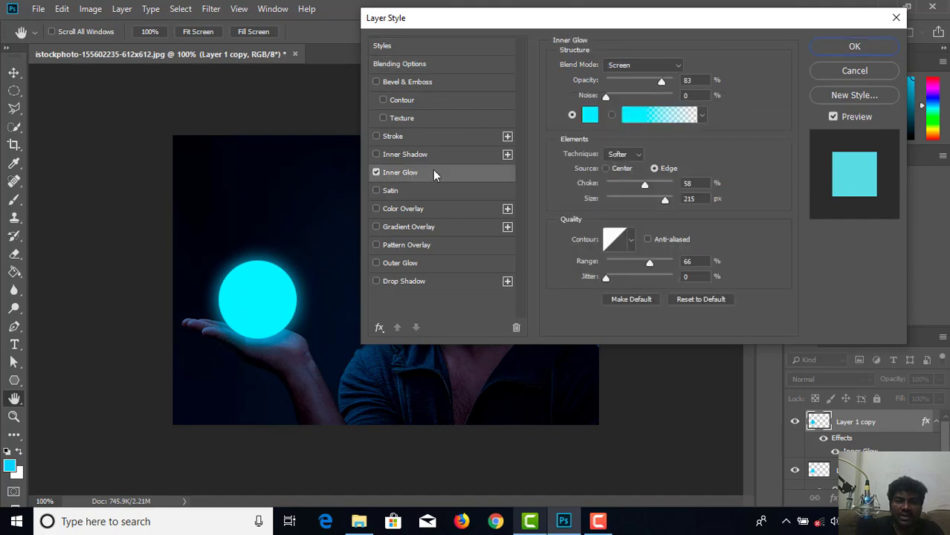
{"action": "left_click", "coordinate": [590, 115]}
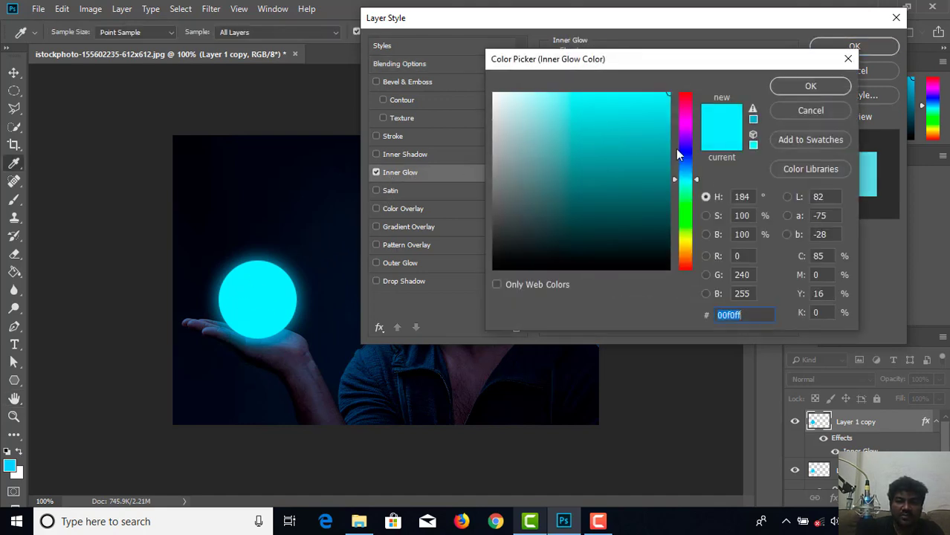
{"action": "left_click", "coordinate": [687, 128]}
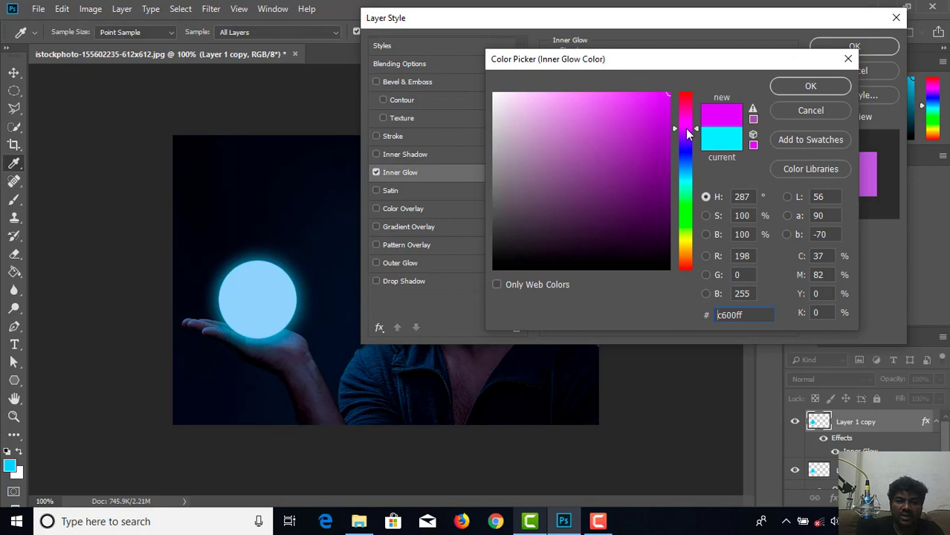
{"action": "left_click_drag", "start_coordinate": [683, 153], "coordinate": [689, 183]}
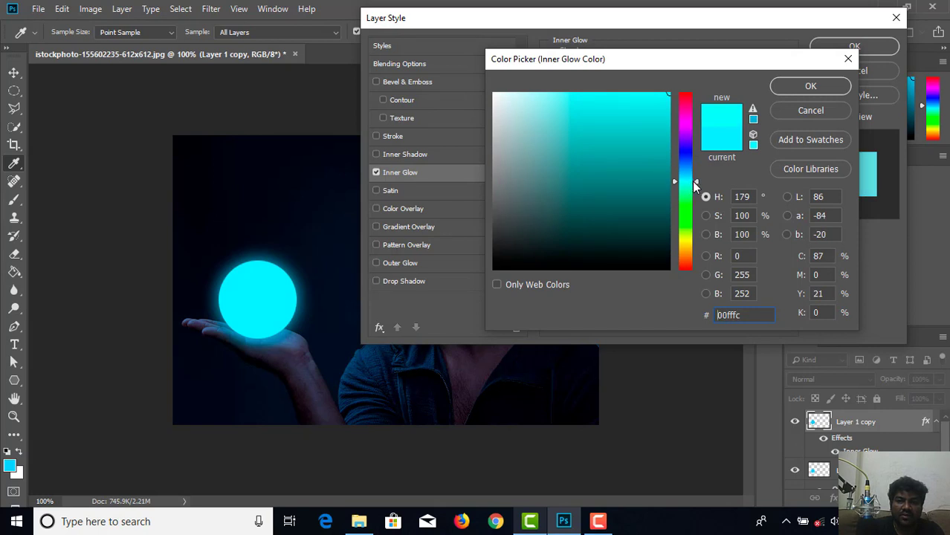
{"action": "left_click", "coordinate": [806, 94]}
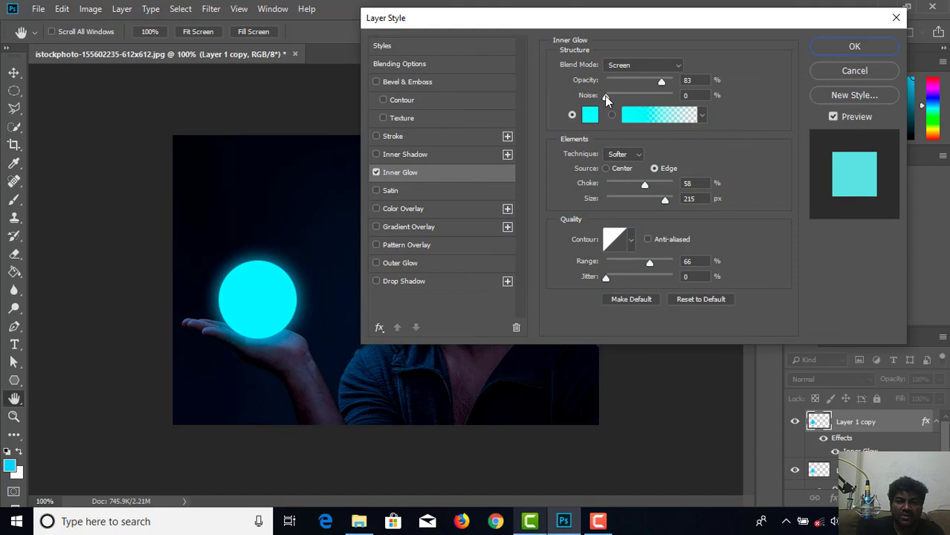
Test the Inner Glow noise and set it back to 0%, zooming in on the orb.
{"action": "left_click_drag", "start_coordinate": [606, 98], "coordinate": [622, 99]}
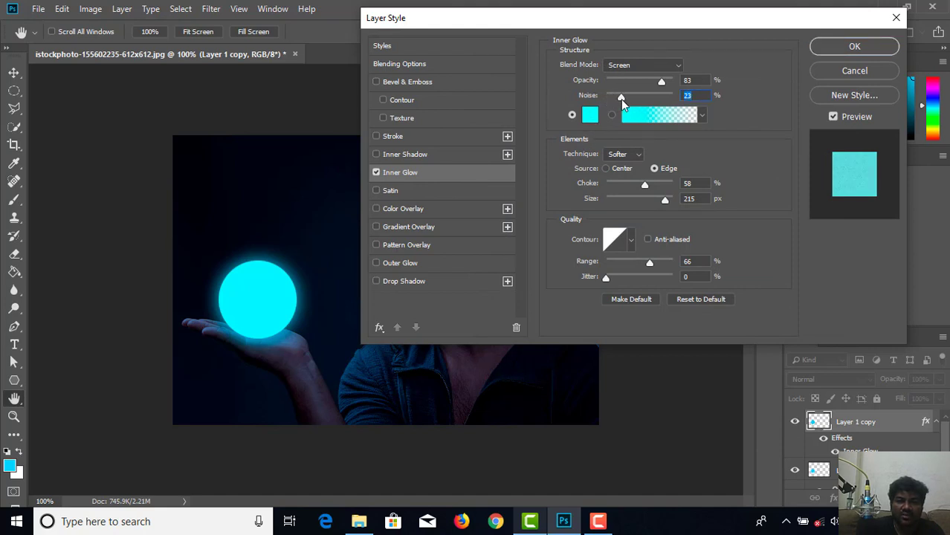
{"action": "mouse_move", "coordinate": [622, 98]}
{"action": "left_mouse_down"}
{"action": "mouse_move", "coordinate": [606, 98]}
{"action": "mouse_move", "coordinate": [645, 98]}
{"action": "left_mouse_up"}
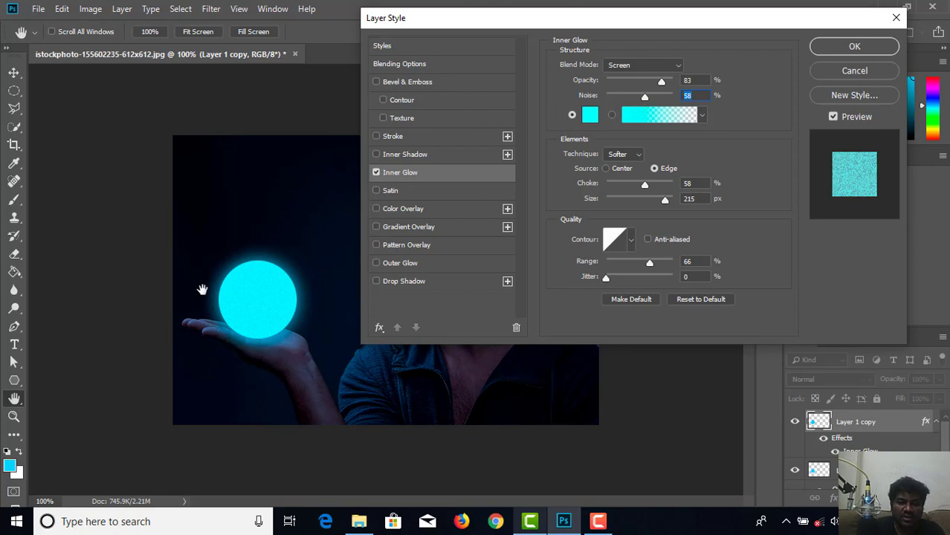
{"action": "key", "text": "ctrl+plus"}
{"action": "key", "text": "ctrl+plus"}
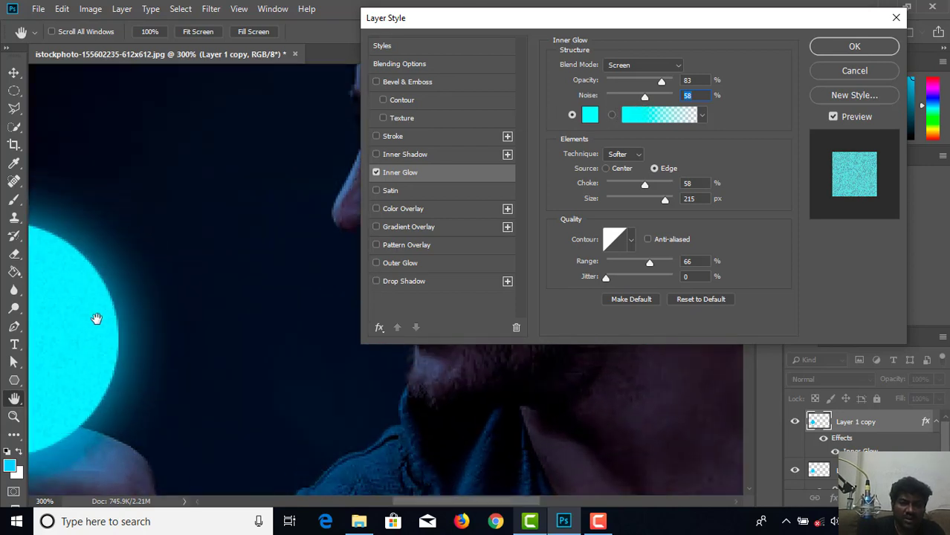
{"action": "left_click_drag", "start_coordinate": [96, 318], "coordinate": [233, 306]}
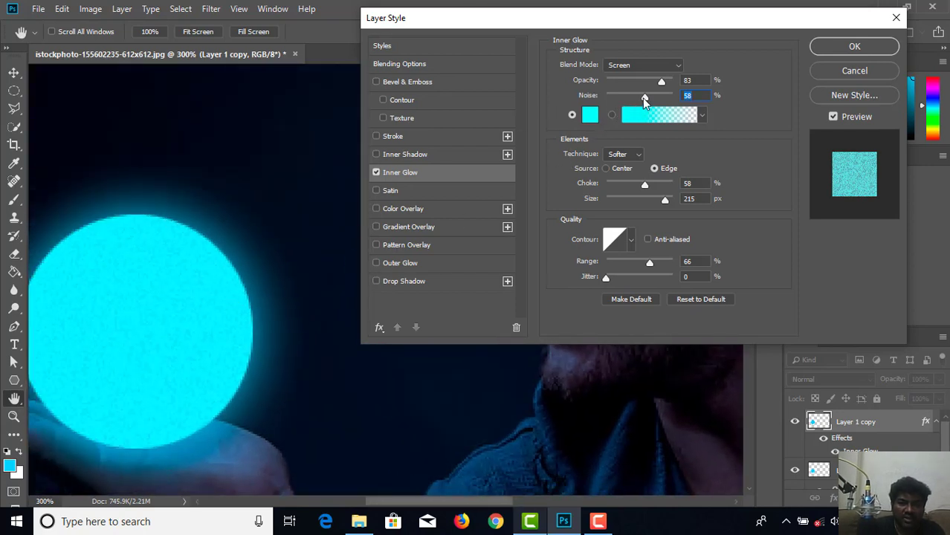
{"action": "left_click_drag", "start_coordinate": [644, 98], "coordinate": [506, 105]}
{"action": "left_click_drag", "start_coordinate": [276, 230], "coordinate": [323, 226]}
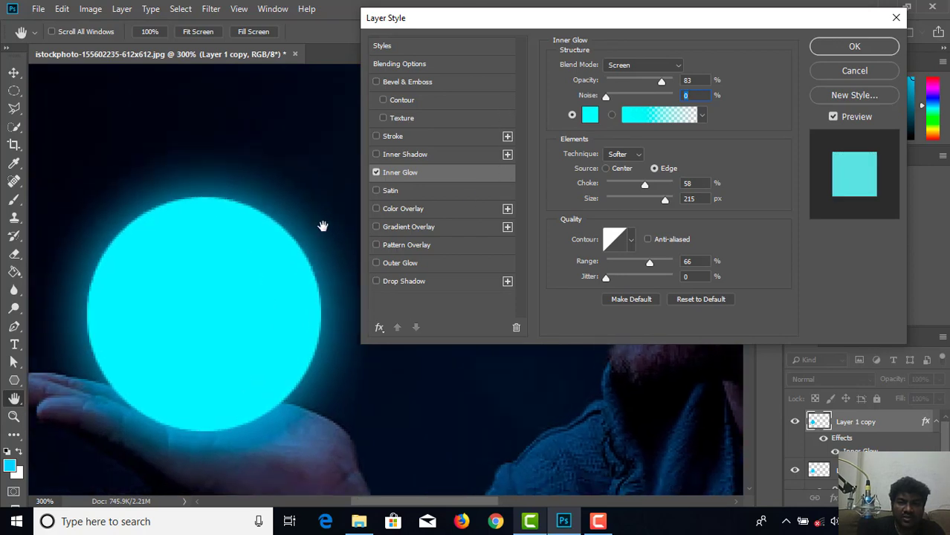
Set Inner Glow opacity 85%, choke 68%, size 250 px and range 72%.
{"action": "mouse_move", "coordinate": [662, 82]}
{"action": "left_mouse_down"}
{"action": "mouse_move", "coordinate": [638, 83]}
{"action": "mouse_move", "coordinate": [663, 86]}
{"action": "left_mouse_up"}
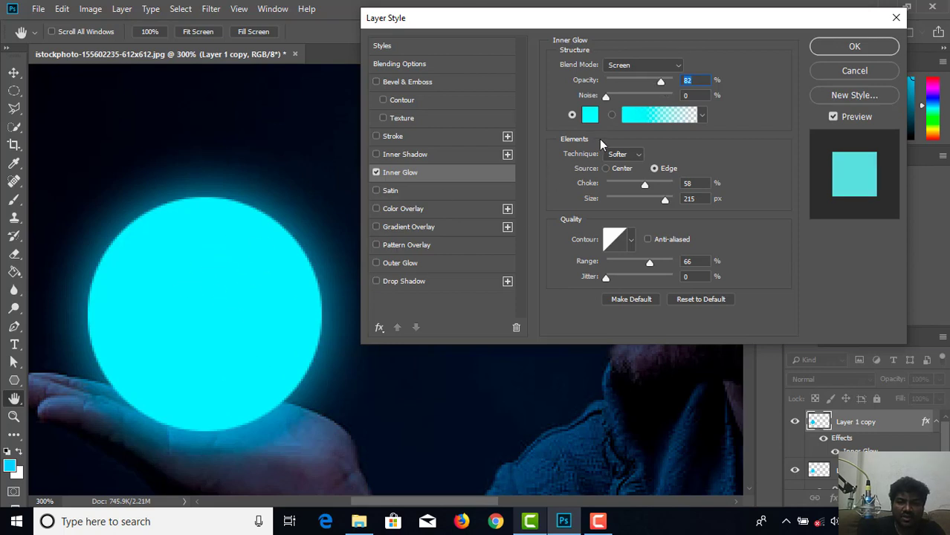
{"action": "left_click_drag", "start_coordinate": [662, 84], "coordinate": [666, 86]}
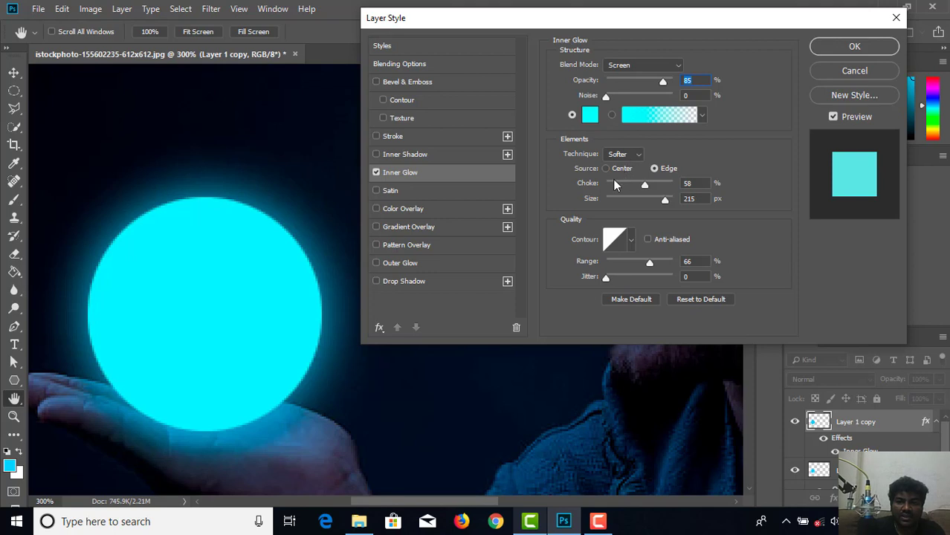
{"action": "left_click_drag", "start_coordinate": [643, 186], "coordinate": [632, 186]}
{"action": "left_click_drag", "start_coordinate": [666, 201], "coordinate": [645, 201]}
{"action": "left_click_drag", "start_coordinate": [649, 264], "coordinate": [596, 277]}
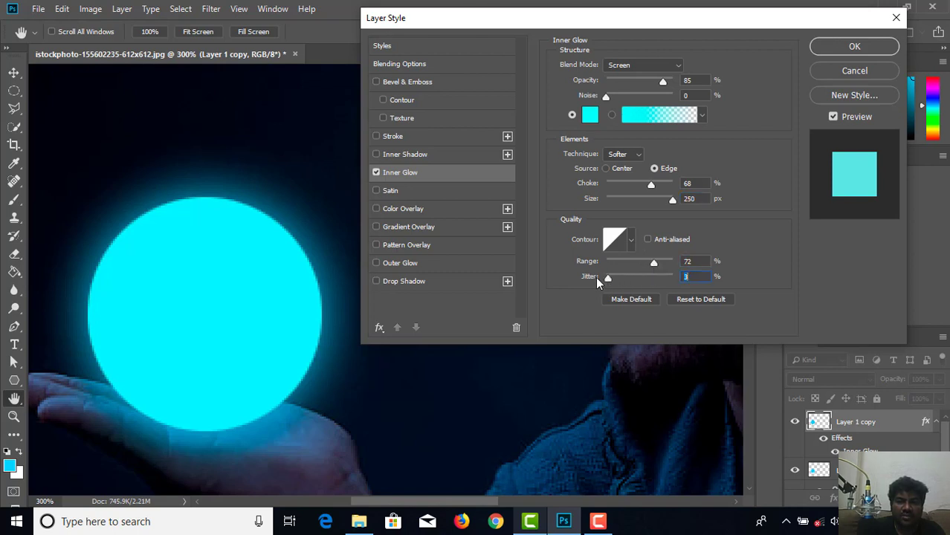
Enable a Screen Outer Glow at 64% opacity and 147 px size, then apply the style.
{"action": "left_click", "coordinate": [377, 209]}
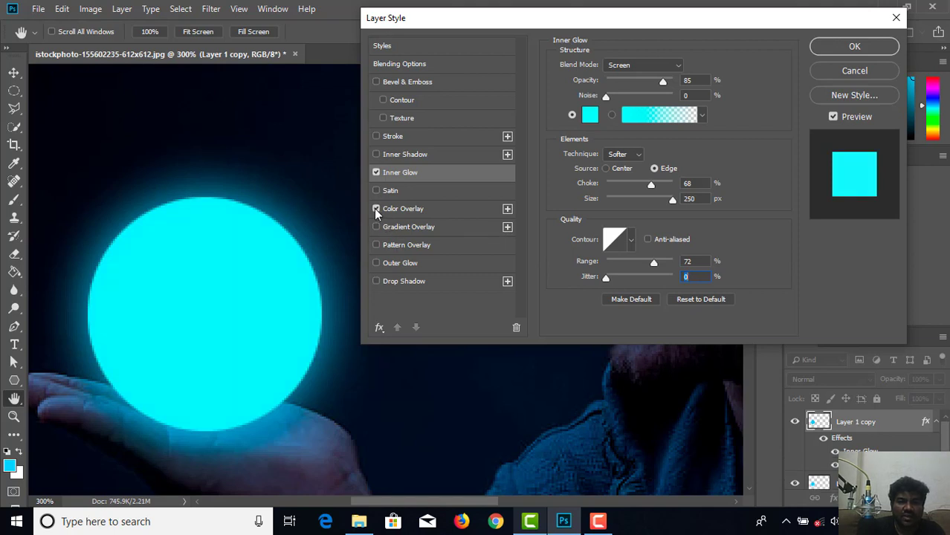
{"action": "left_click", "coordinate": [377, 227]}
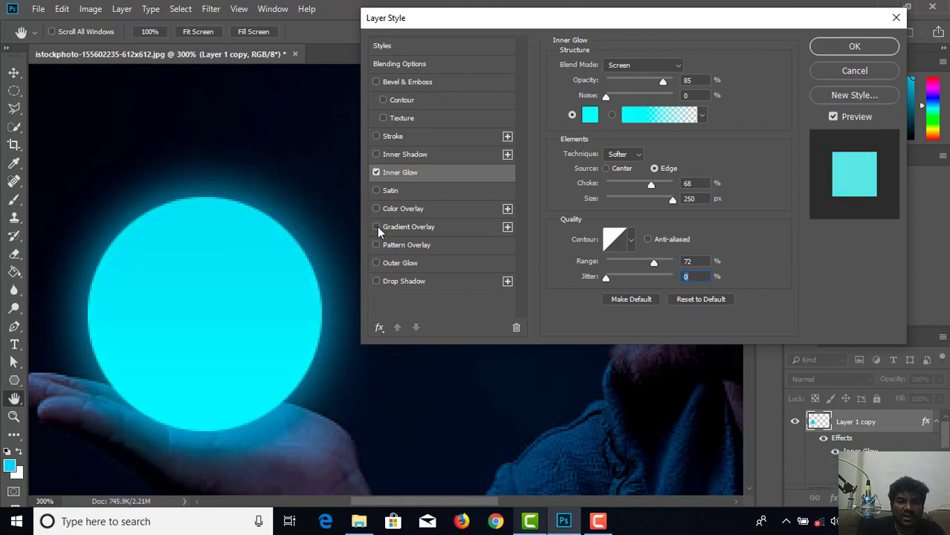
{"action": "left_click", "coordinate": [376, 264]}
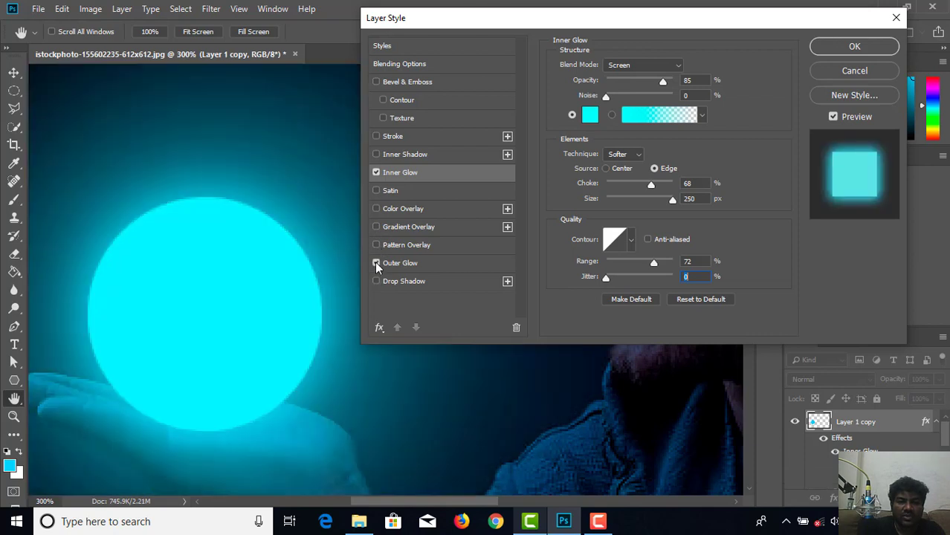
{"action": "left_click", "coordinate": [377, 264]}
{"action": "left_click", "coordinate": [402, 264]}
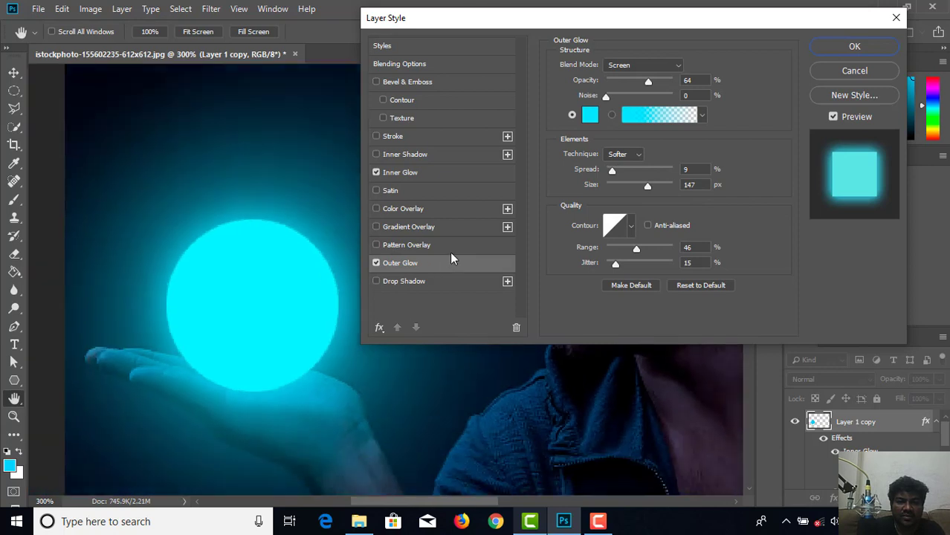
{"action": "key", "text": "ctrl+minus"}
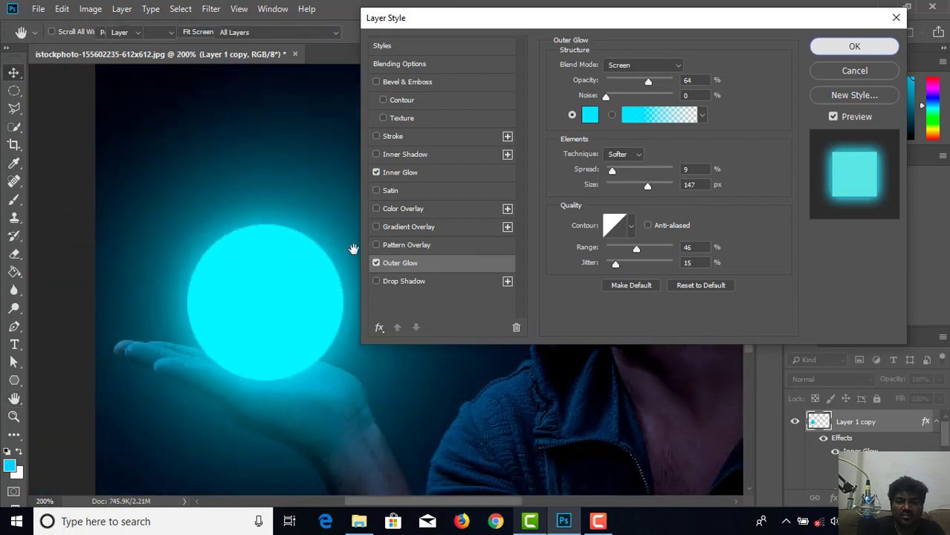
{"action": "key", "text": "Return"}
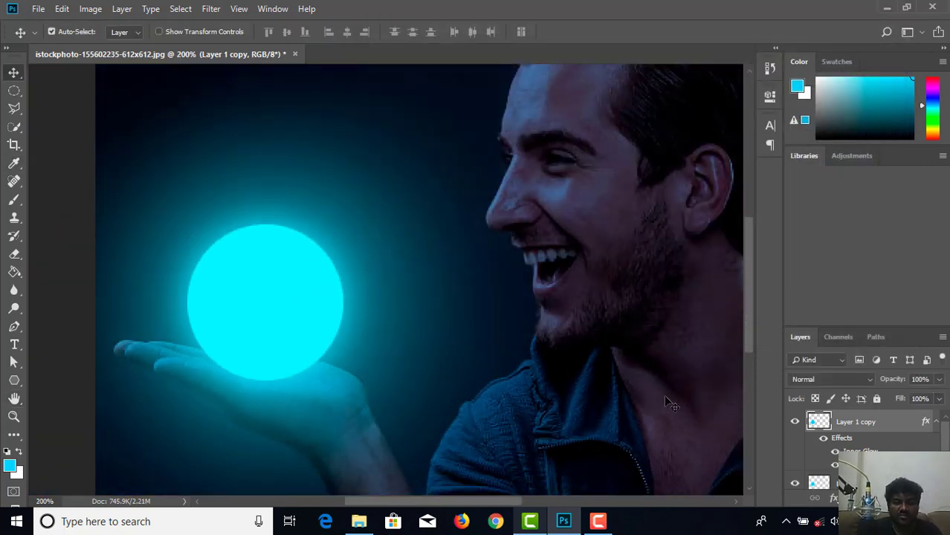
Reopen Layer 1 copy's Blending Options with Inner Glow and Outer Glow enabled.
{"action": "key", "text": "ctrl"}
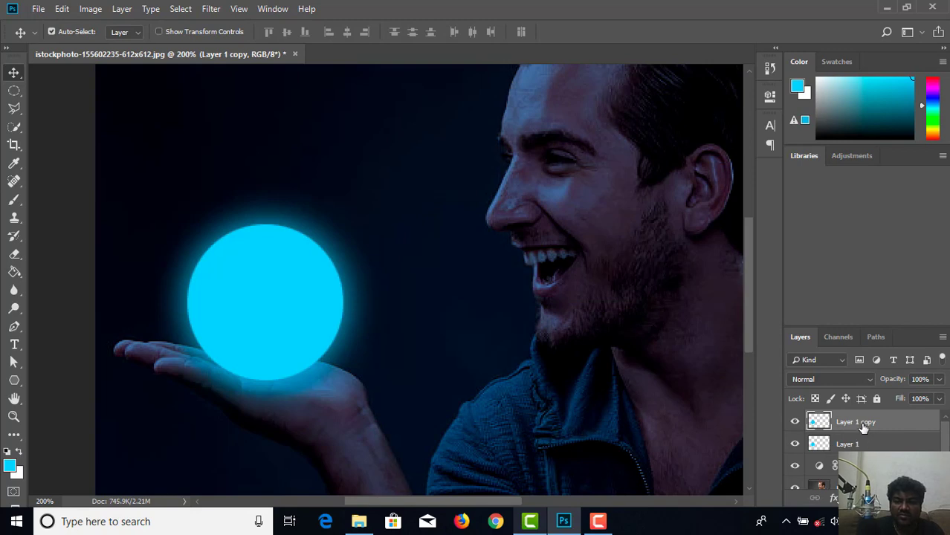
{"action": "right_click", "coordinate": [863, 427]}
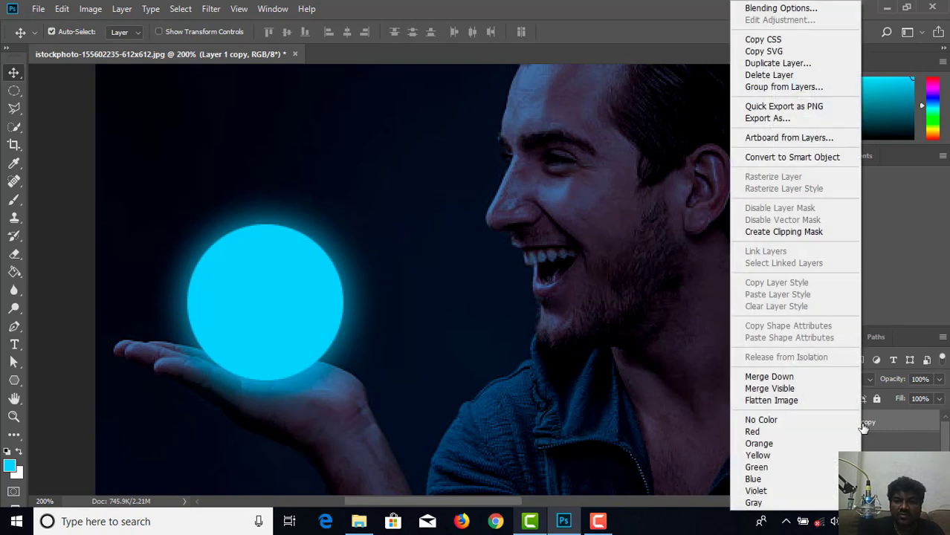
{"action": "left_click", "coordinate": [781, 8]}
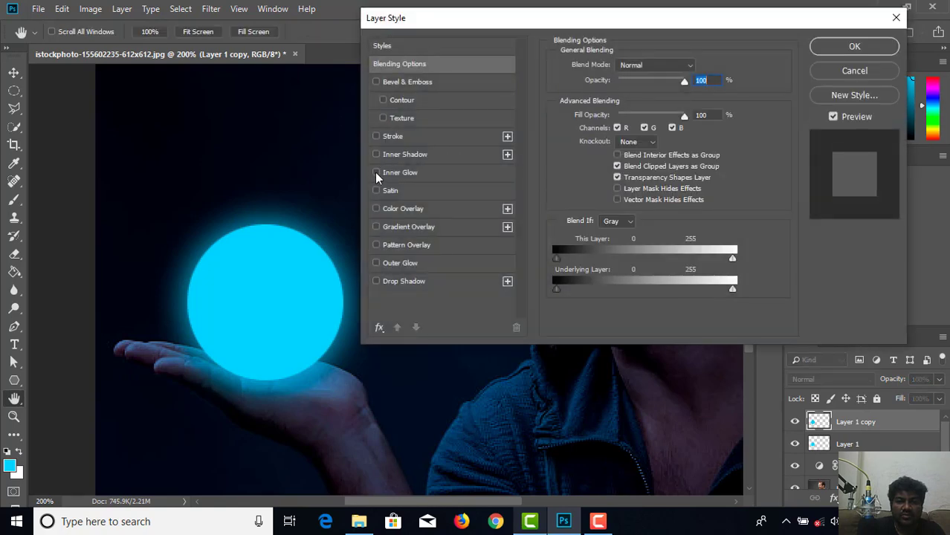
{"action": "left_click", "coordinate": [376, 173]}
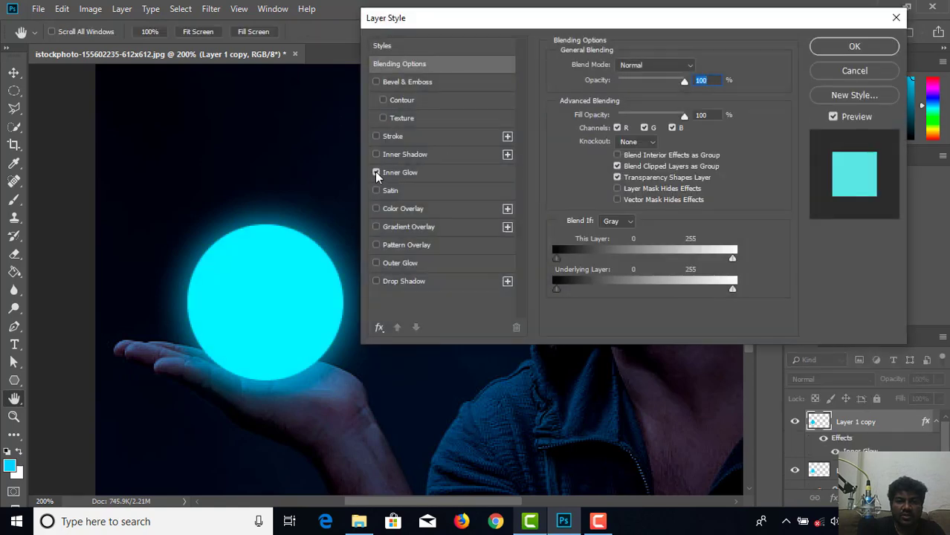
{"action": "left_click", "coordinate": [376, 263]}
{"action": "left_click", "coordinate": [402, 264]}
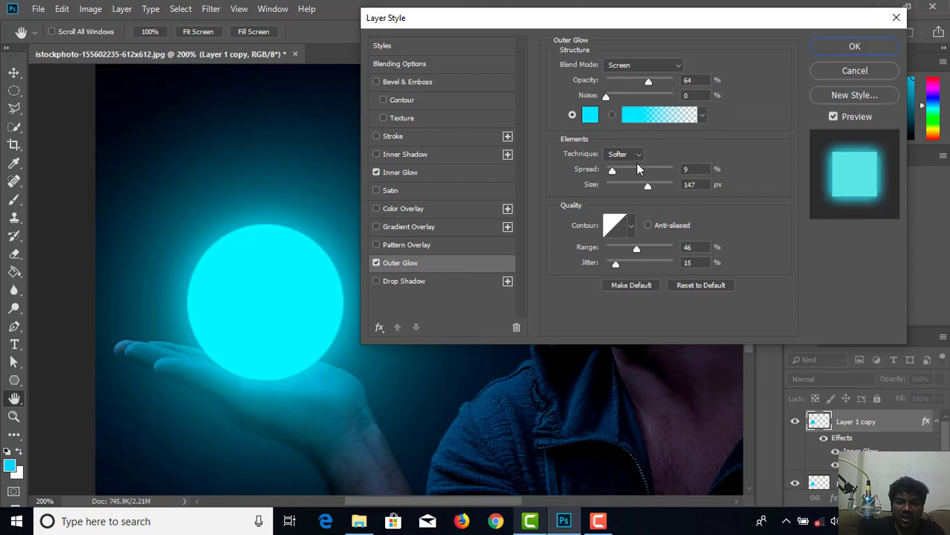
Retune the Outer Glow to 69% opacity, 6% spread and 117 px size.
{"action": "mouse_move", "coordinate": [617, 175]}
{"action": "left_mouse_down"}
{"action": "mouse_move", "coordinate": [609, 172]}
{"action": "mouse_move", "coordinate": [641, 185]}
{"action": "left_mouse_up"}
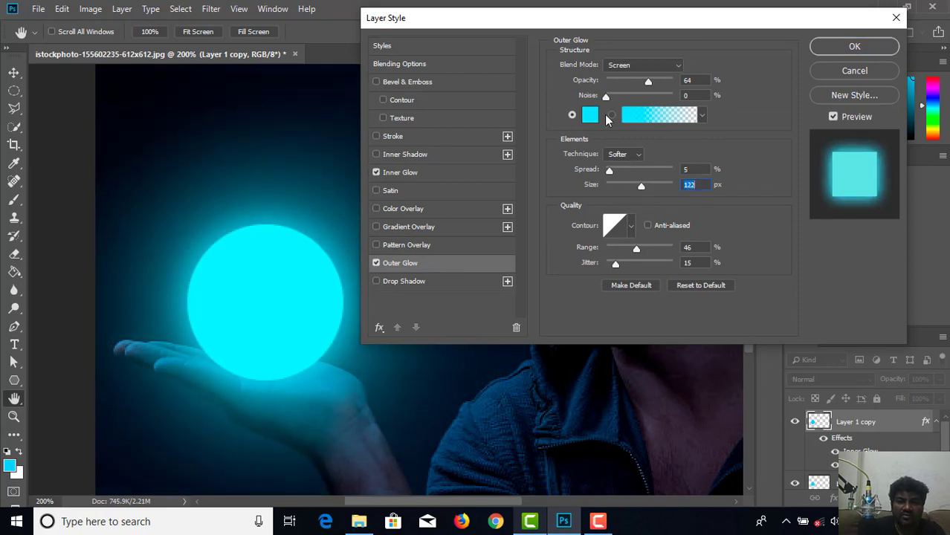
{"action": "mouse_move", "coordinate": [561, 28]}
{"action": "left_mouse_down"}
{"action": "mouse_move", "coordinate": [842, 21]}
{"action": "mouse_move", "coordinate": [726, 21]}
{"action": "left_mouse_up"}
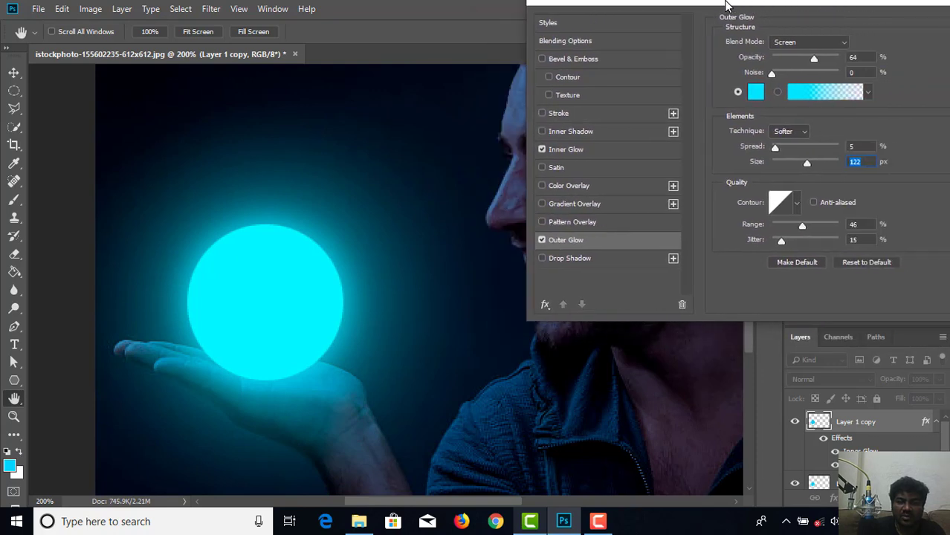
{"action": "left_click_drag", "start_coordinate": [803, 179], "coordinate": [804, 180]}
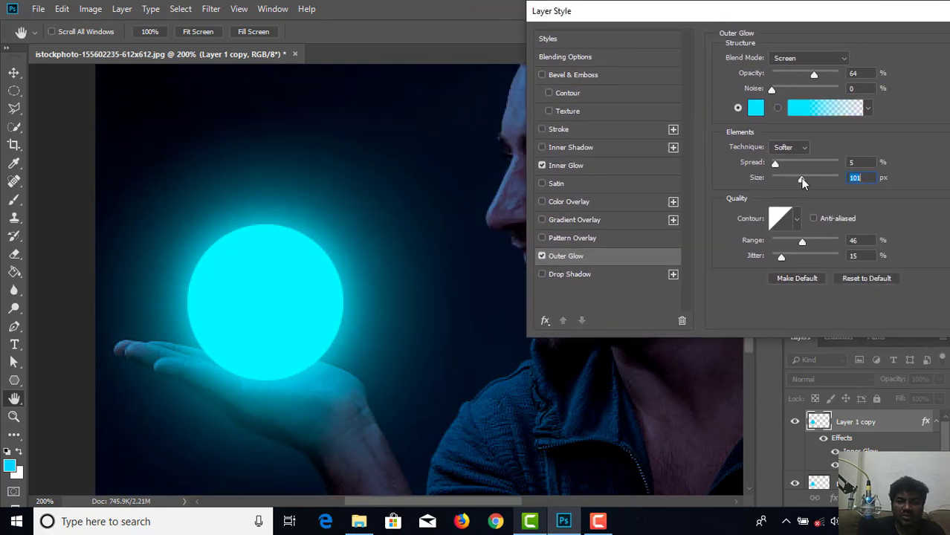
{"action": "left_click_drag", "start_coordinate": [800, 182], "coordinate": [803, 184]}
{"action": "left_click_drag", "start_coordinate": [774, 165], "coordinate": [778, 166]}
{"action": "left_click_drag", "start_coordinate": [815, 77], "coordinate": [818, 76]}
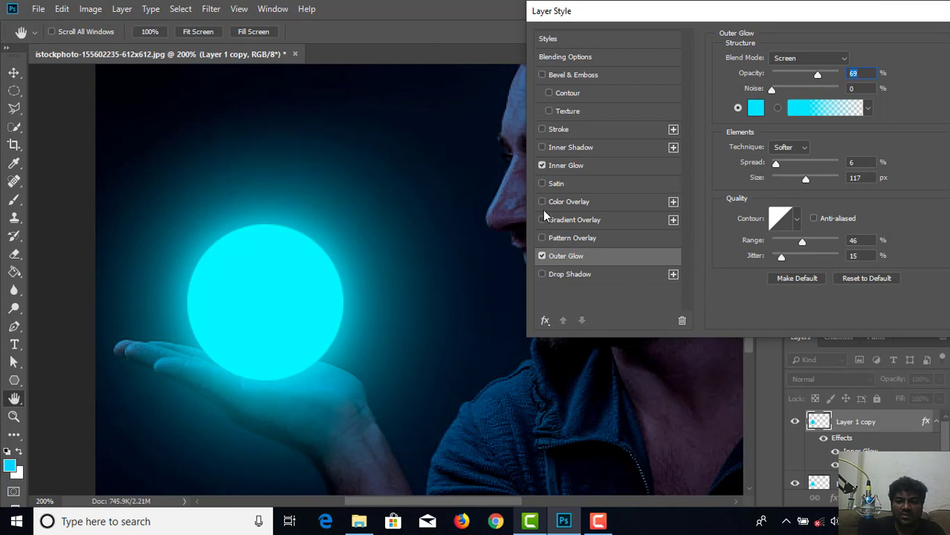
Try Satin and Inner Shadow, then enable a Stroke coloured bright cyan 00f6ff.
{"action": "left_click", "coordinate": [542, 184]}
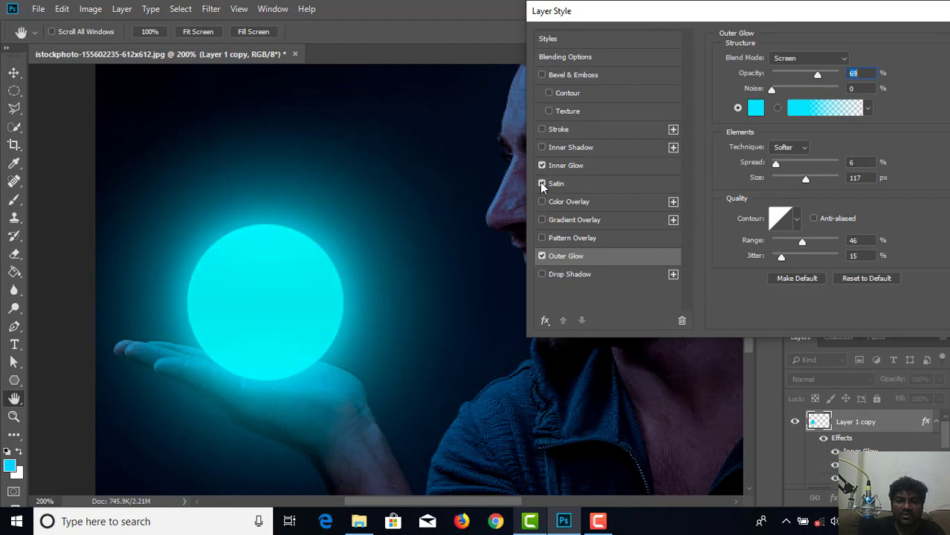
{"action": "left_click", "coordinate": [542, 183]}
{"action": "left_click", "coordinate": [551, 147]}
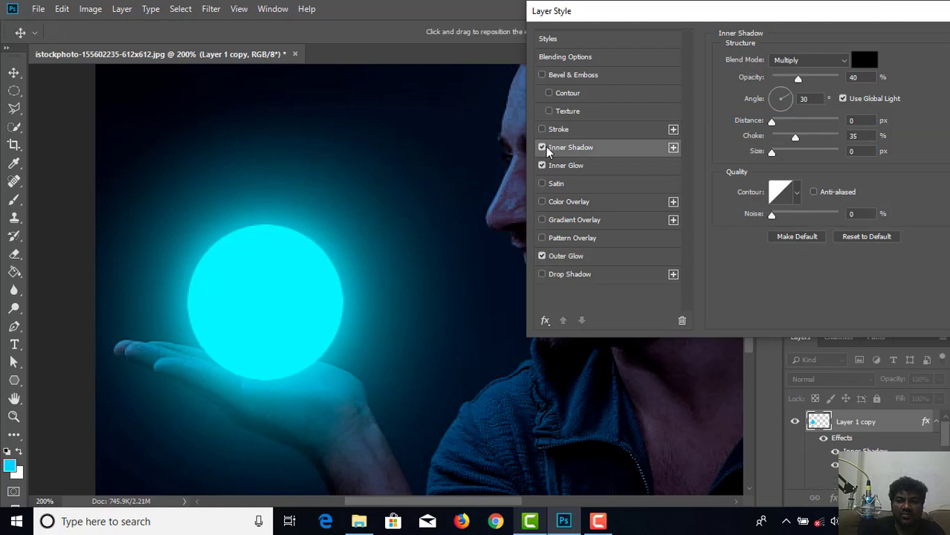
{"action": "left_click", "coordinate": [542, 130]}
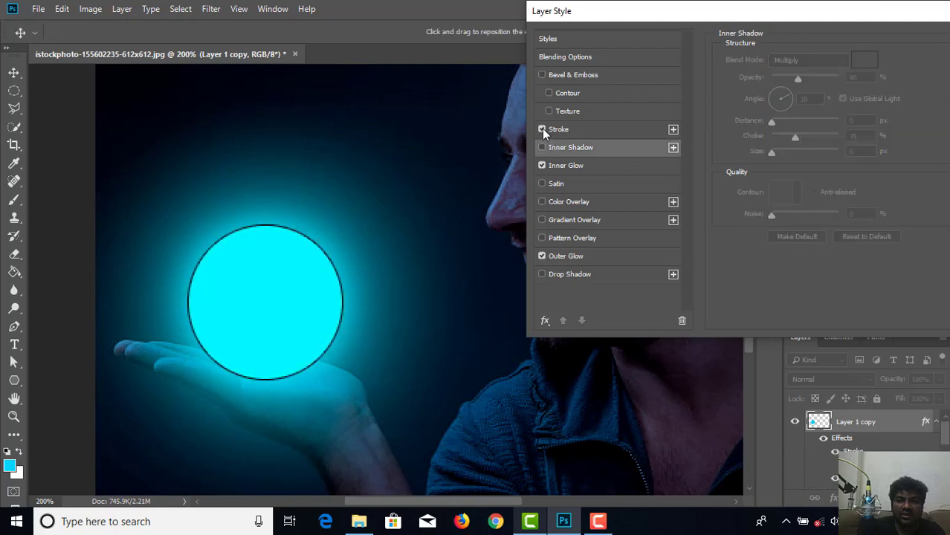
{"action": "left_click", "coordinate": [542, 130]}
{"action": "left_click", "coordinate": [542, 129]}
{"action": "left_click", "coordinate": [754, 162]}
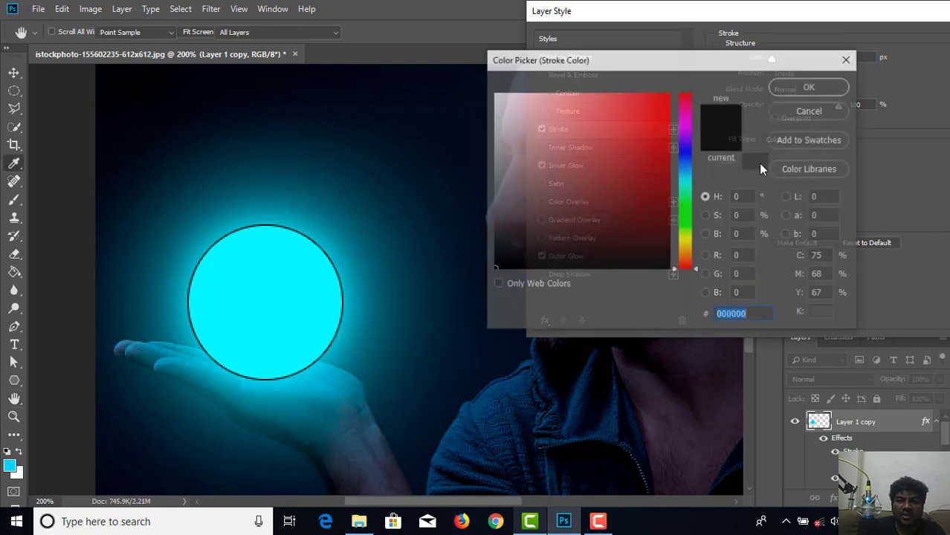
{"action": "left_click", "coordinate": [688, 180]}
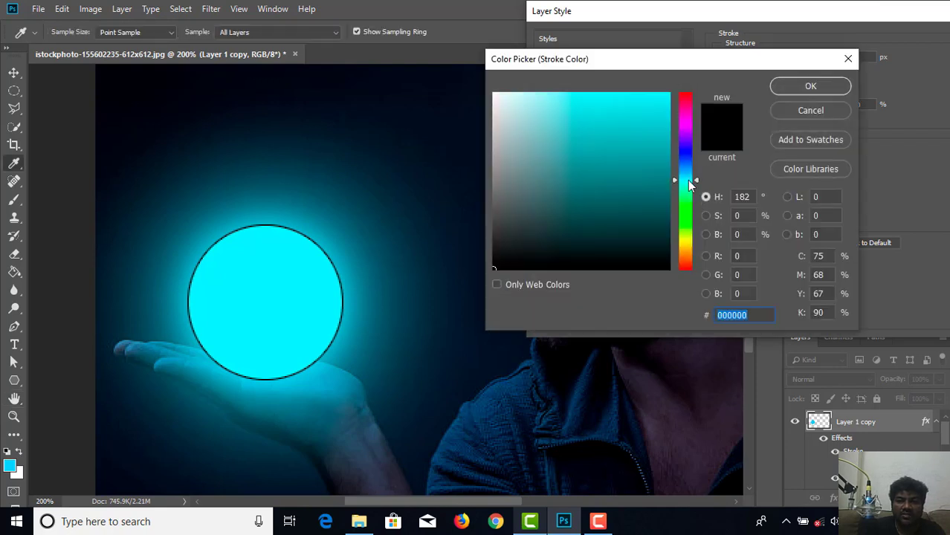
{"action": "left_click_drag", "start_coordinate": [666, 109], "coordinate": [690, 85]}
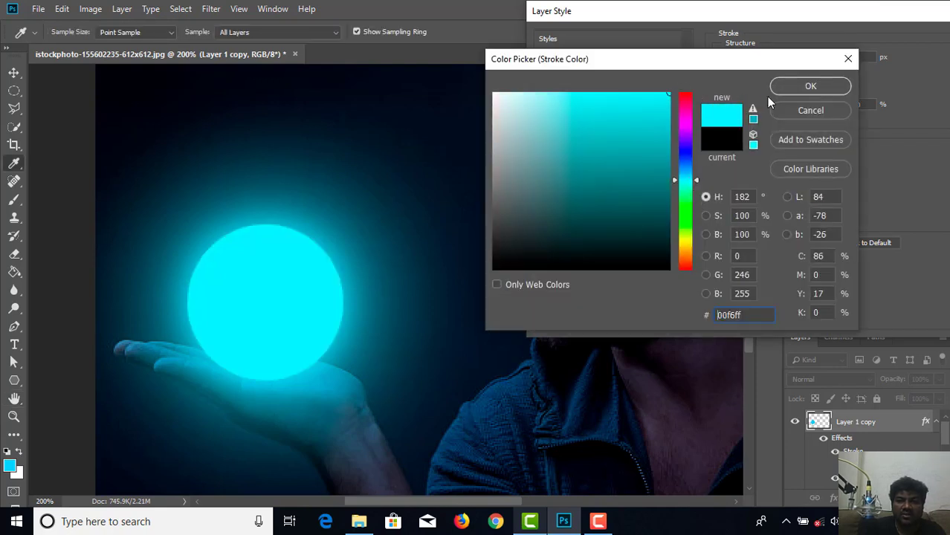
{"action": "left_click", "coordinate": [811, 86]}
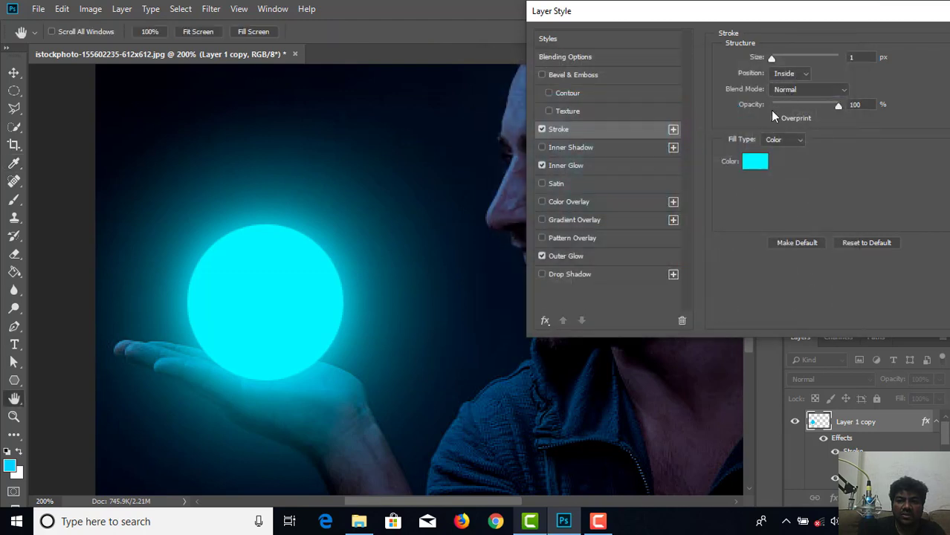
Trial white and fainter stroke variants, keeping 1 px at 100%, positioned Outside.
{"action": "left_click", "coordinate": [771, 61]}
{"action": "mouse_move", "coordinate": [815, 106]}
{"action": "left_mouse_down"}
{"action": "mouse_move", "coordinate": [797, 108]}
{"action": "mouse_move", "coordinate": [857, 108]}
{"action": "left_mouse_up"}
{"action": "left_click", "coordinate": [759, 164]}
{"action": "left_click_drag", "start_coordinate": [514, 97], "coordinate": [470, 81]}
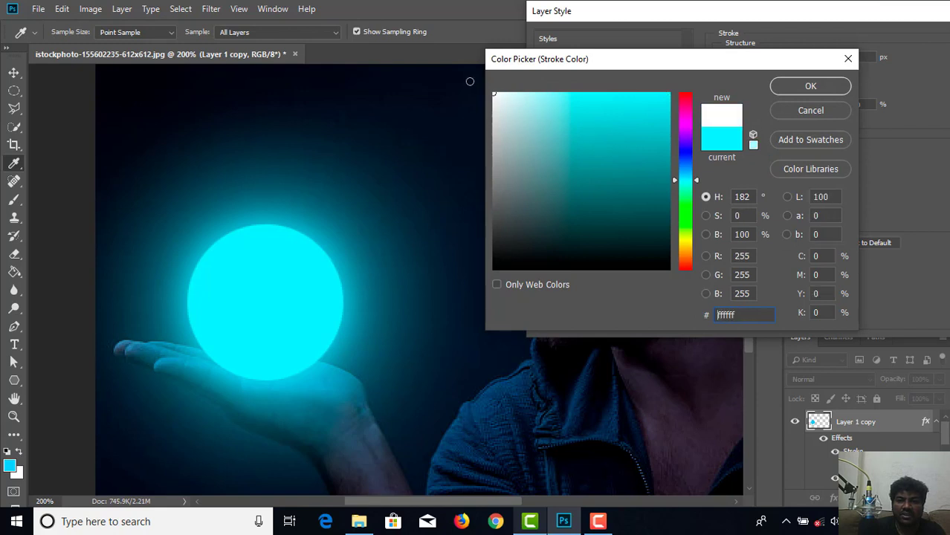
{"action": "left_click", "coordinate": [788, 88]}
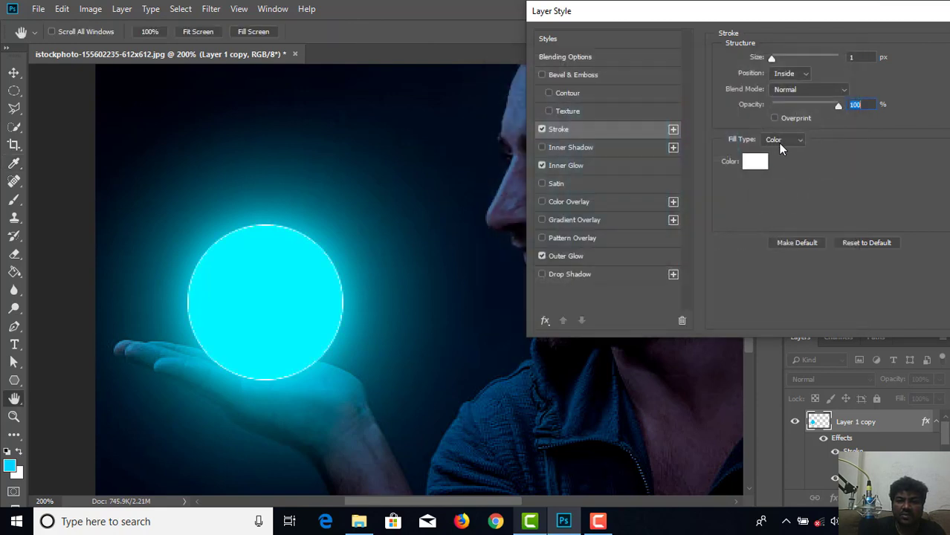
{"action": "left_click_drag", "start_coordinate": [774, 63], "coordinate": [754, 65]}
{"action": "mouse_move", "coordinate": [833, 106]}
{"action": "left_mouse_down"}
{"action": "mouse_move", "coordinate": [817, 105]}
{"action": "mouse_move", "coordinate": [855, 112]}
{"action": "left_mouse_up"}
{"action": "left_click", "coordinate": [796, 74]}
{"action": "left_click", "coordinate": [788, 87]}
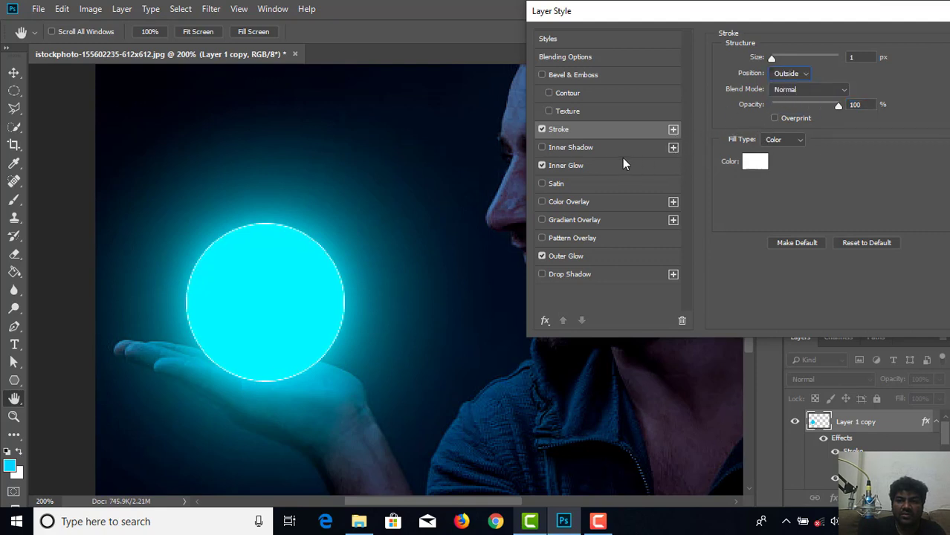
Recolour the stroke light cyan 90f4f8, review the effects, and apply the layer style.
{"action": "left_click", "coordinate": [543, 130]}
{"action": "left_click", "coordinate": [761, 164]}
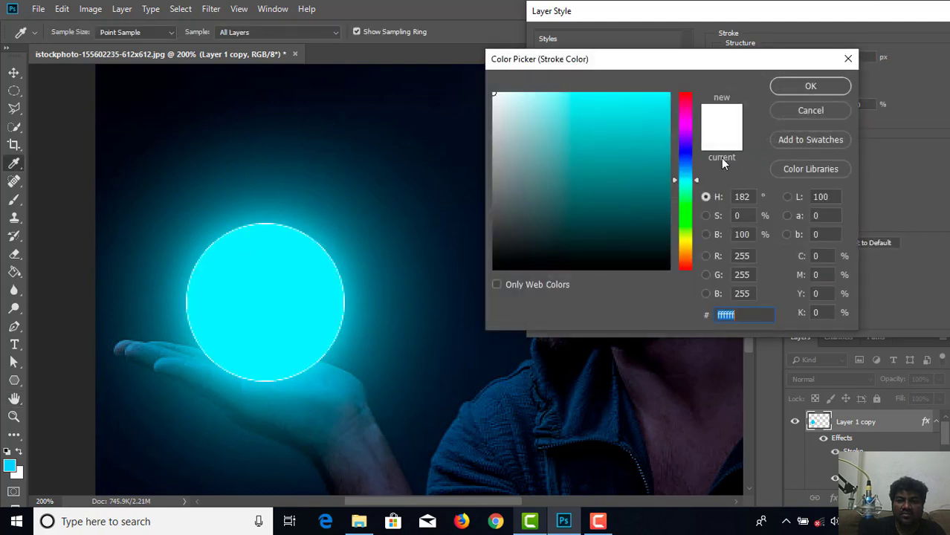
{"action": "left_click", "coordinate": [567, 98]}
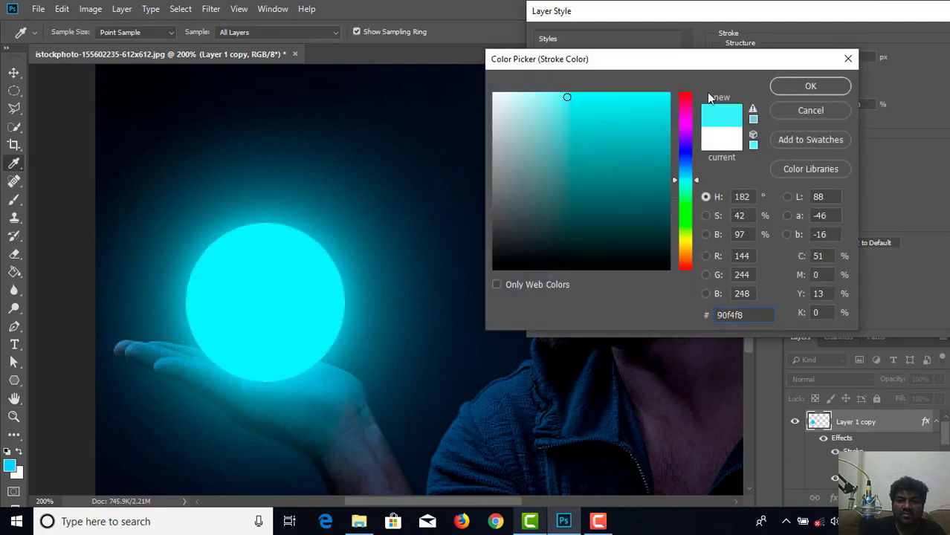
{"action": "left_click", "coordinate": [787, 88]}
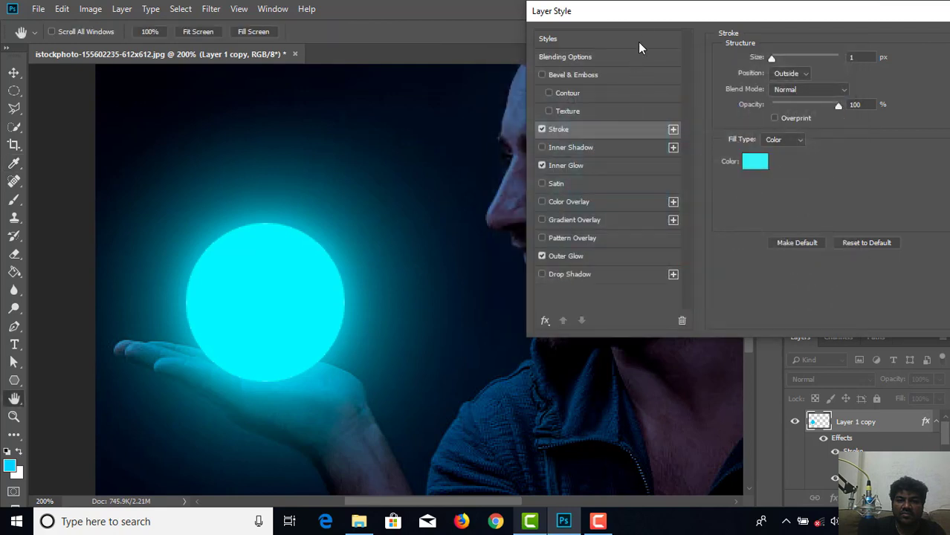
{"action": "left_click_drag", "start_coordinate": [644, 12], "coordinate": [514, 16]}
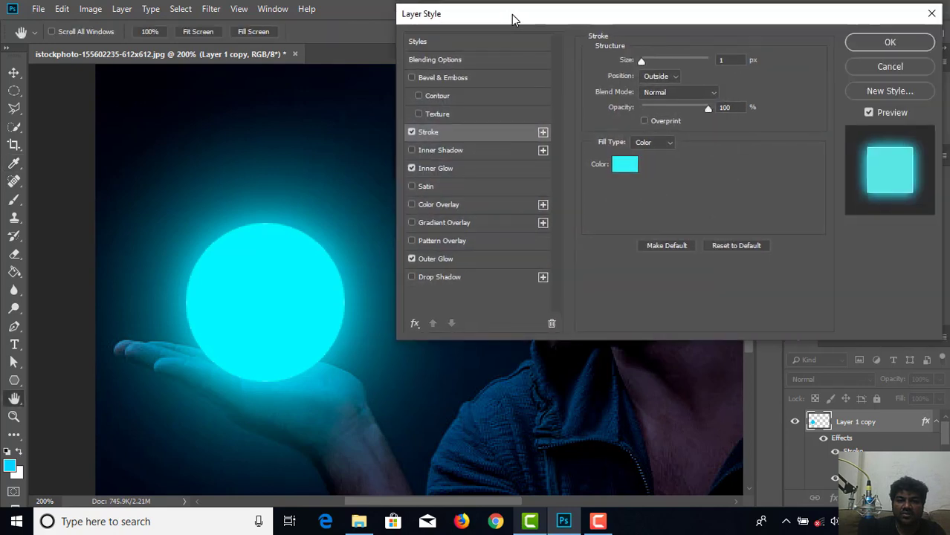
{"action": "left_click", "coordinate": [474, 59]}
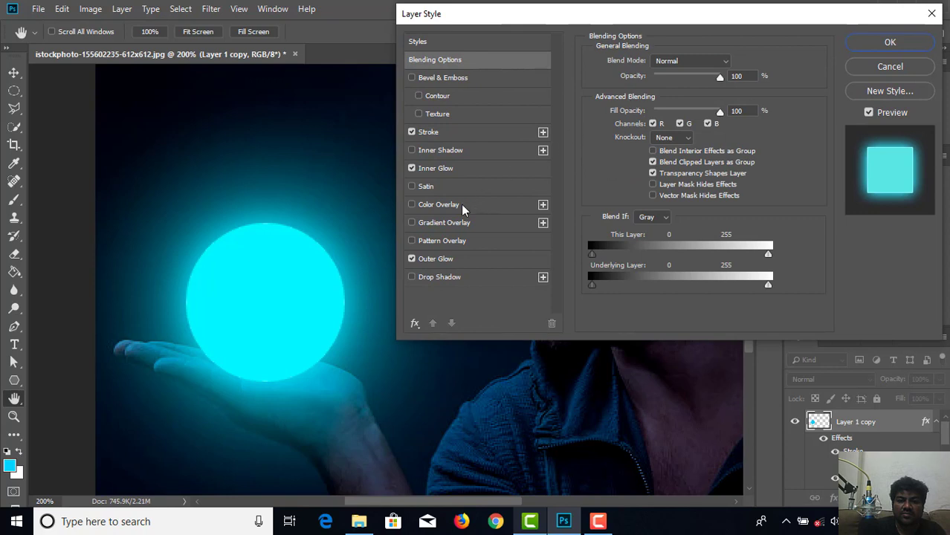
{"action": "left_click", "coordinate": [436, 258]}
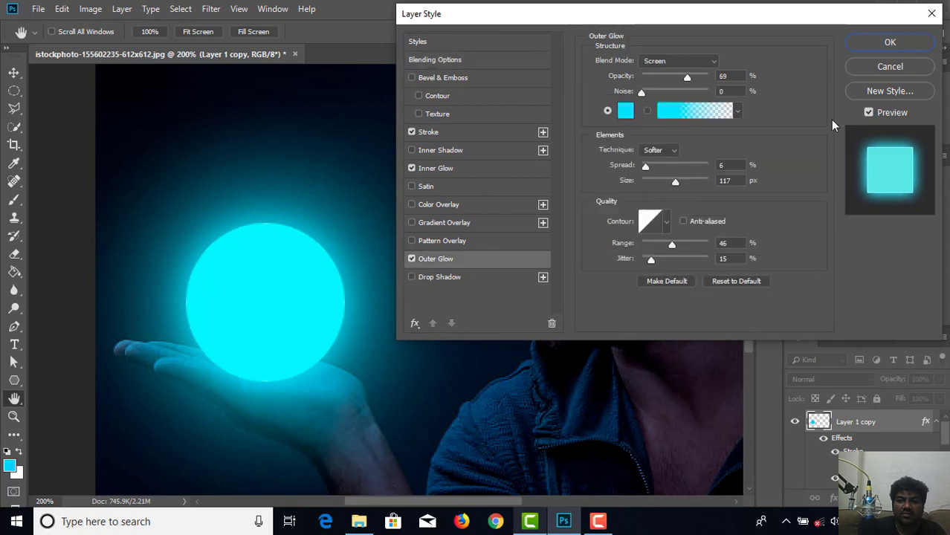
{"action": "left_click", "coordinate": [888, 42]}
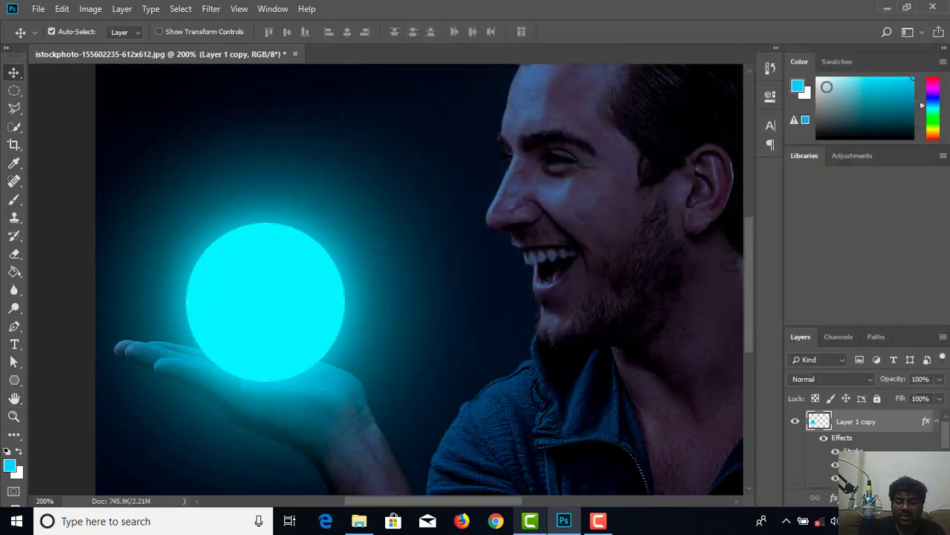
Add a new empty layer above the orb and choose magenta as the brush colour.
{"action": "key", "text": "ctrl+minus"}
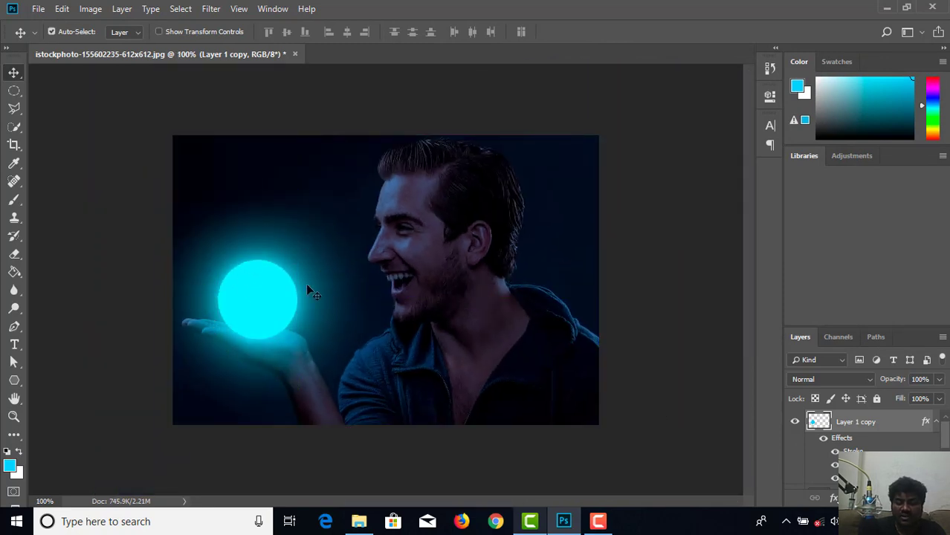
{"action": "key", "text": "ctrl+plus"}
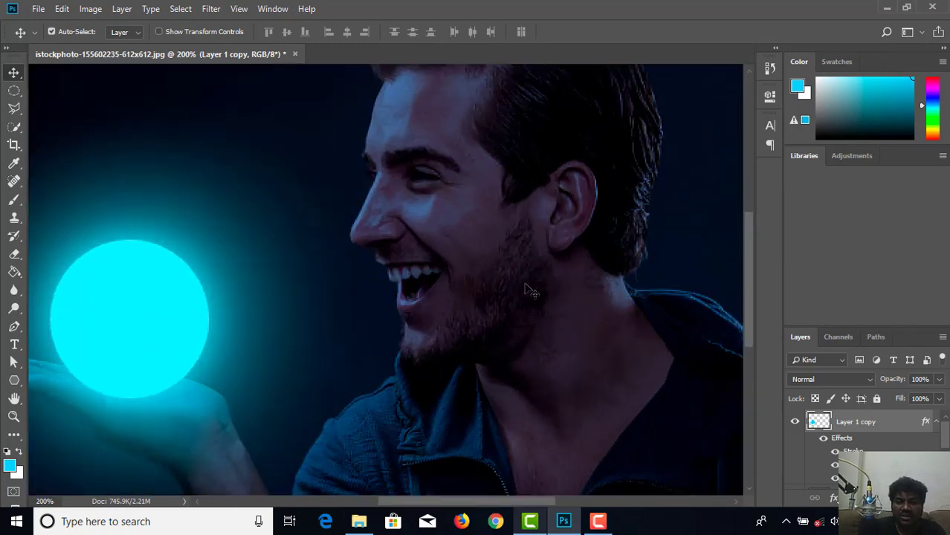
{"action": "key", "text": "ctrl+minus"}
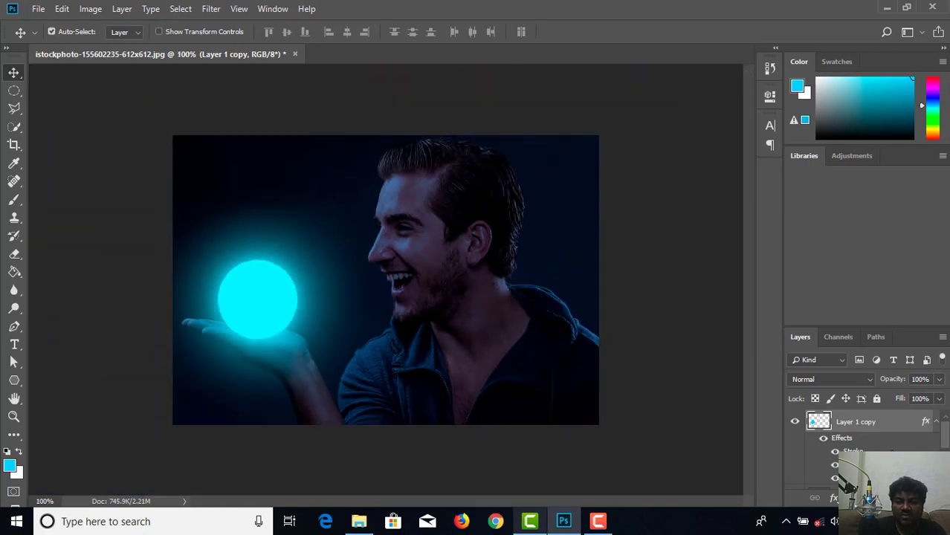
{"action": "key", "text": "ctrl+shift+alt+n"}
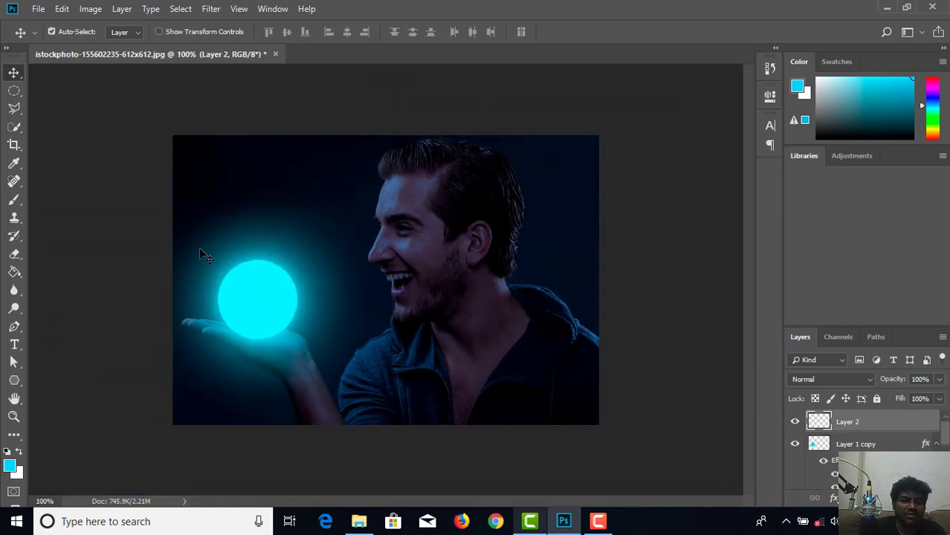
{"action": "left_click", "coordinate": [15, 199]}
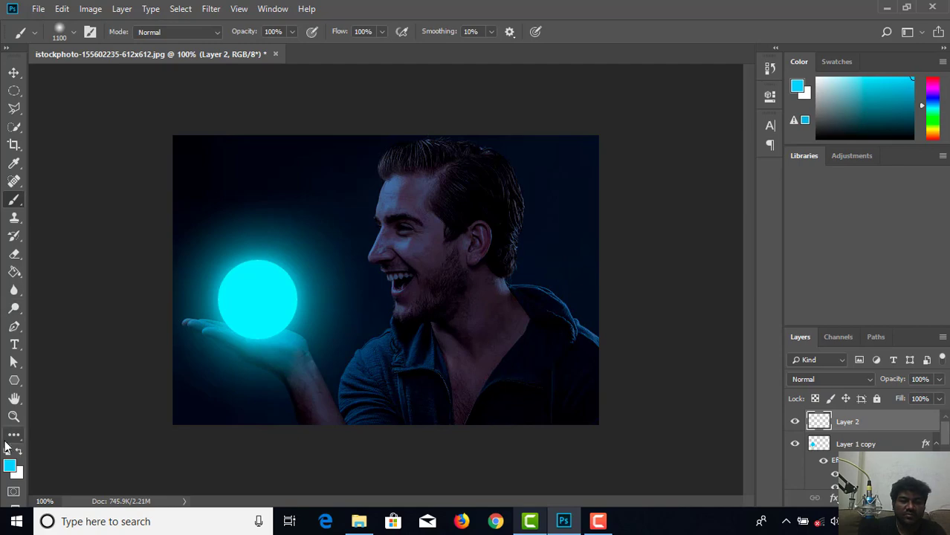
{"action": "left_click", "coordinate": [9, 468]}
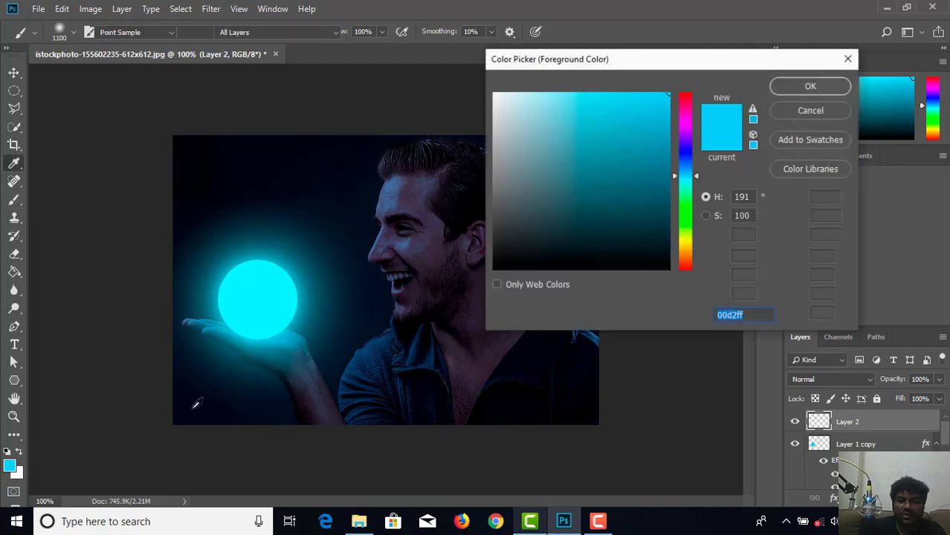
{"action": "left_click", "coordinate": [690, 124]}
{"action": "left_click", "coordinate": [810, 86]}
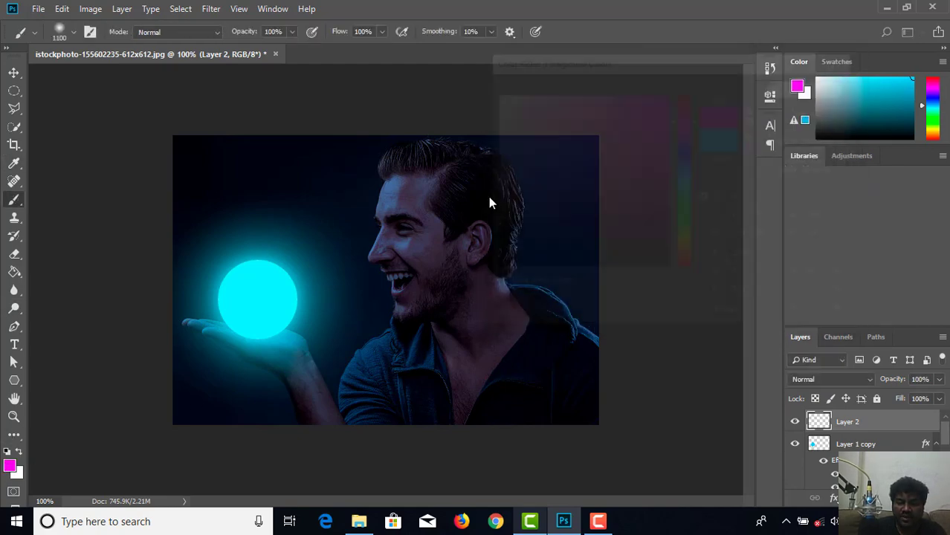
Paint a soft magenta wash over the image's right half with a 500 px brush.
{"action": "key", "text": "bracketright"}
{"action": "key", "text": "bracketright"}
{"action": "key", "text": "bracketright"}
{"action": "key", "text": "bracketleft"}
{"action": "key", "text": "bracketleft"}
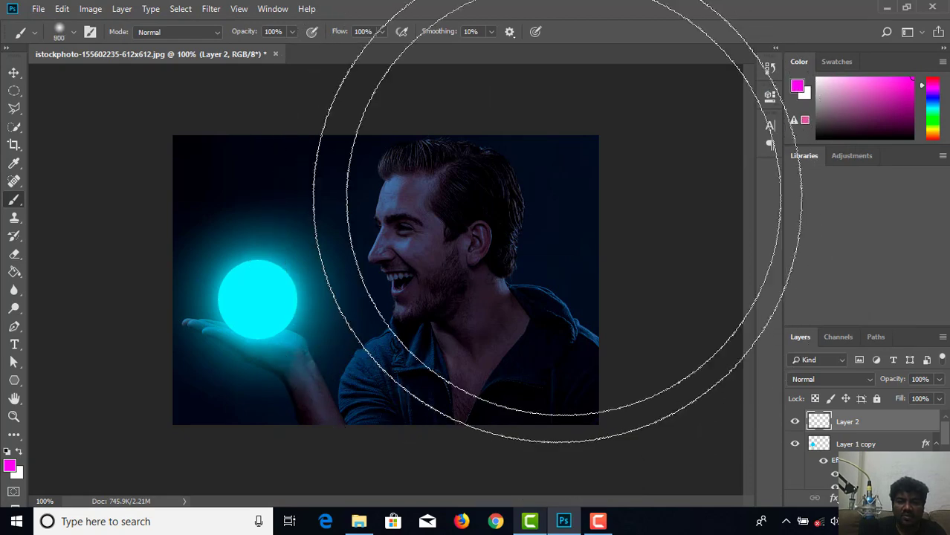
{"action": "key", "text": "bracketleft"}
{"action": "key", "text": "bracketleft"}
{"action": "key", "text": "bracketleft"}
{"action": "key", "text": "bracketleft"}
{"action": "key", "text": "bracketright"}
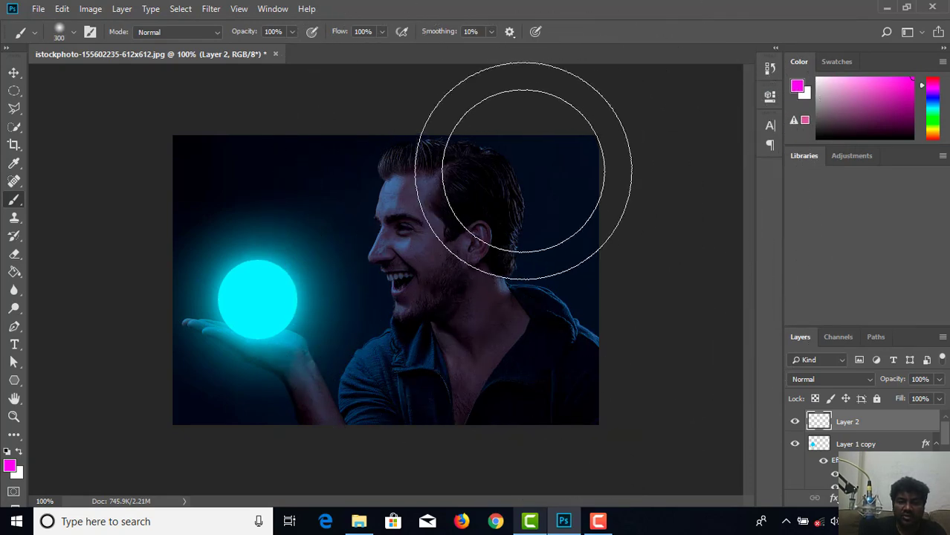
{"action": "key", "text": "bracketright"}
{"action": "mouse_move", "coordinate": [530, 202]}
{"action": "left_mouse_down"}
{"action": "mouse_move", "coordinate": [574, 259]}
{"action": "mouse_move", "coordinate": [592, 347]}
{"action": "mouse_move", "coordinate": [530, 254]}
{"action": "left_mouse_up"}
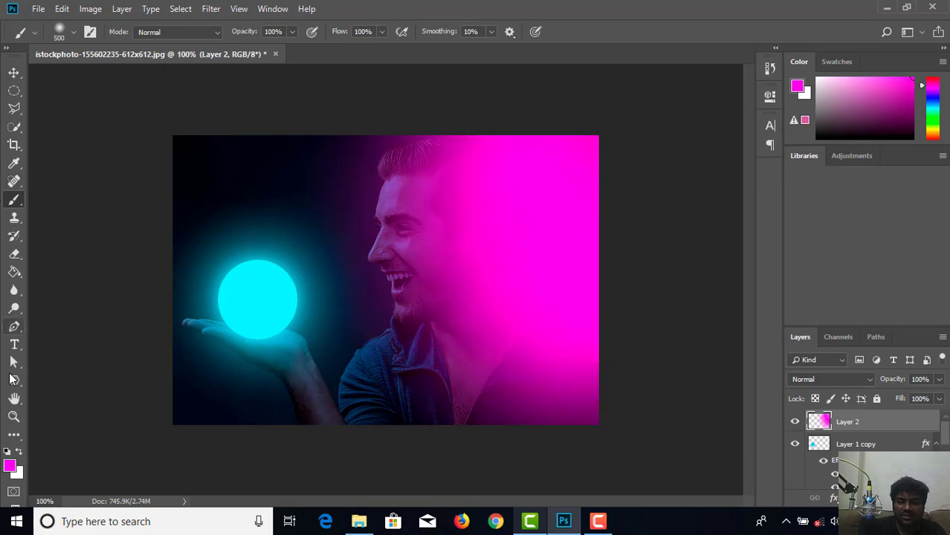
On new Layer 3, paint a soft blue #0048ff wash over the image's left half.
{"action": "key", "text": "ctrl+shift+alt+n"}
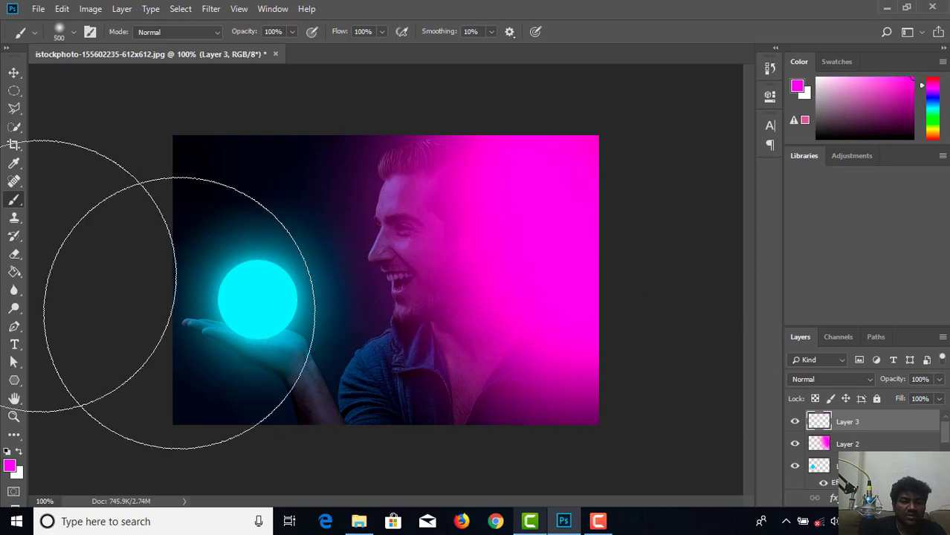
{"action": "left_click", "coordinate": [9, 469]}
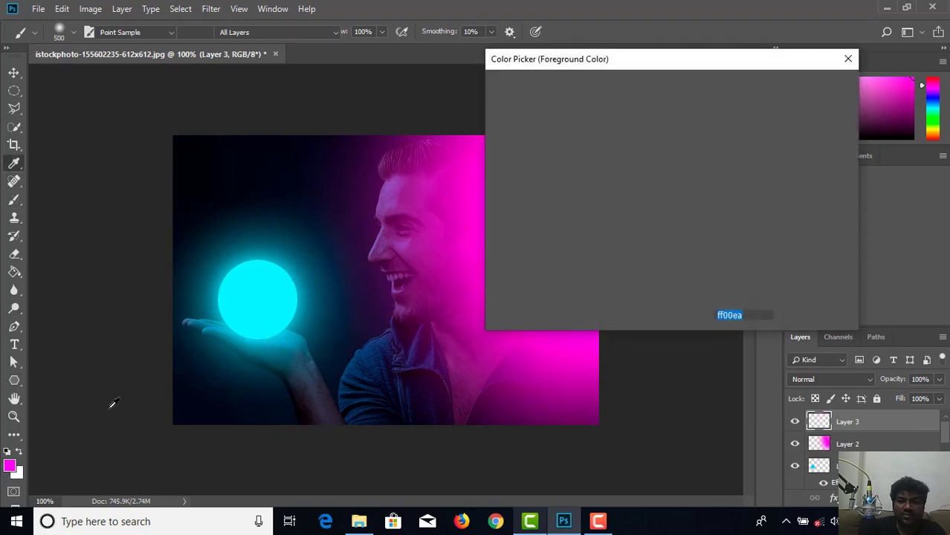
{"action": "left_click", "coordinate": [685, 160]}
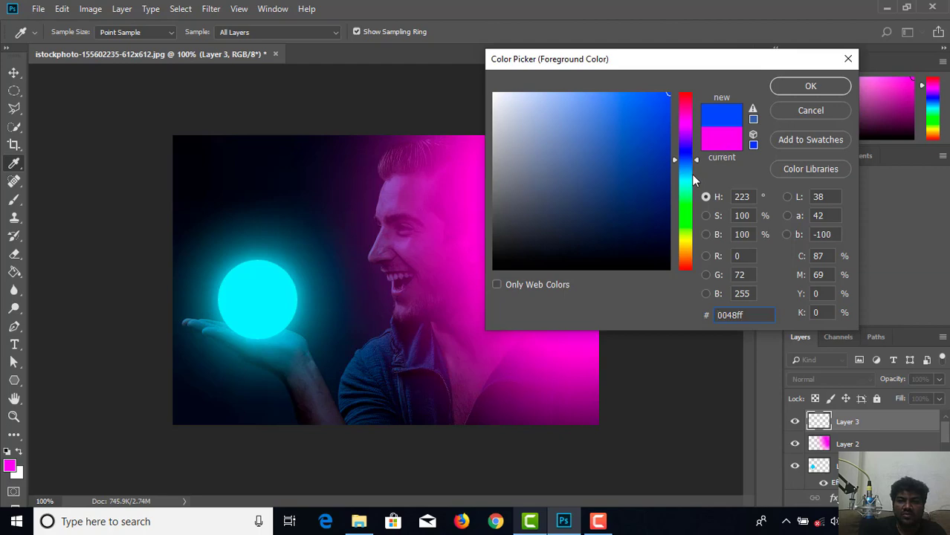
{"action": "left_click", "coordinate": [792, 88]}
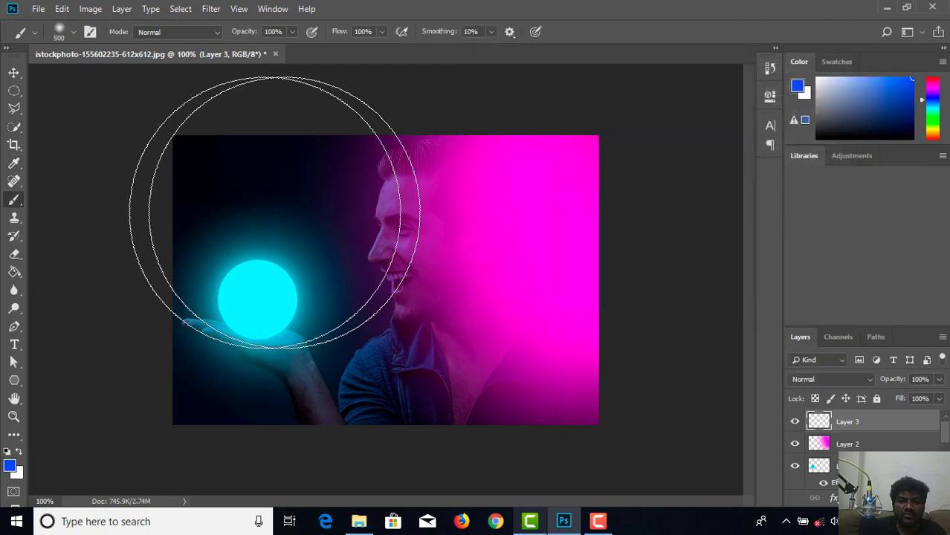
{"action": "mouse_move", "coordinate": [219, 254]}
{"action": "left_mouse_down"}
{"action": "mouse_move", "coordinate": [273, 327]}
{"action": "mouse_move", "coordinate": [291, 319]}
{"action": "left_mouse_up"}
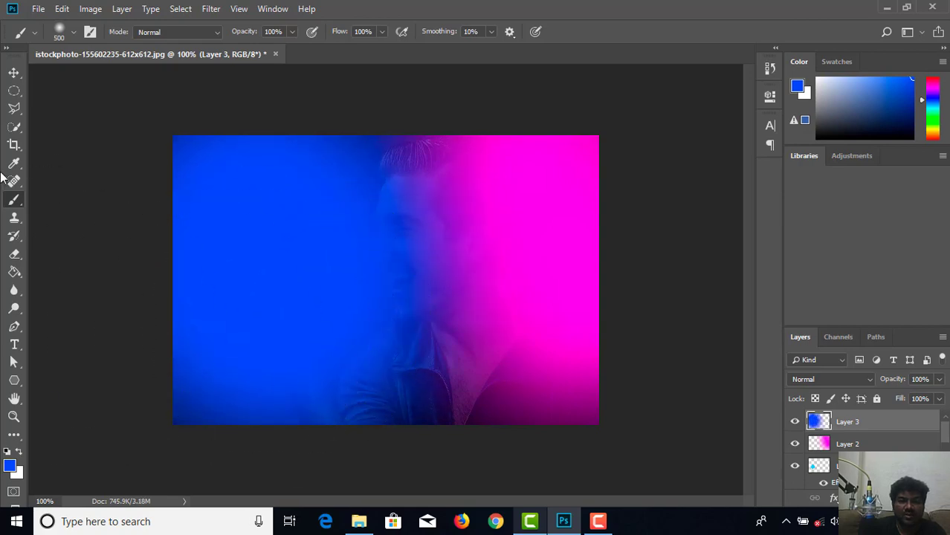
{"action": "left_click", "coordinate": [14, 73]}
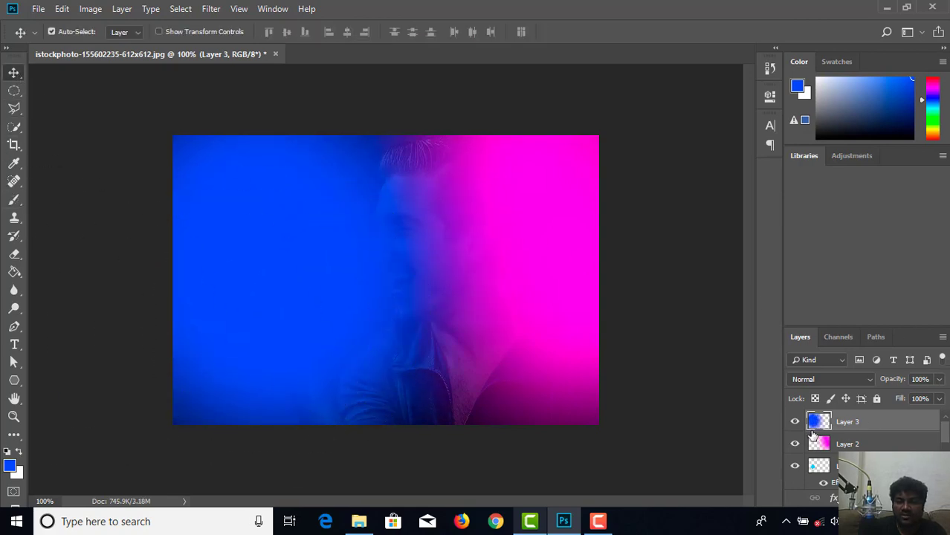
Hide Layer 3 and set Layer 2's blend mode to Soft Light.
{"action": "left_click", "coordinate": [794, 422]}
{"action": "left_click", "coordinate": [852, 443]}
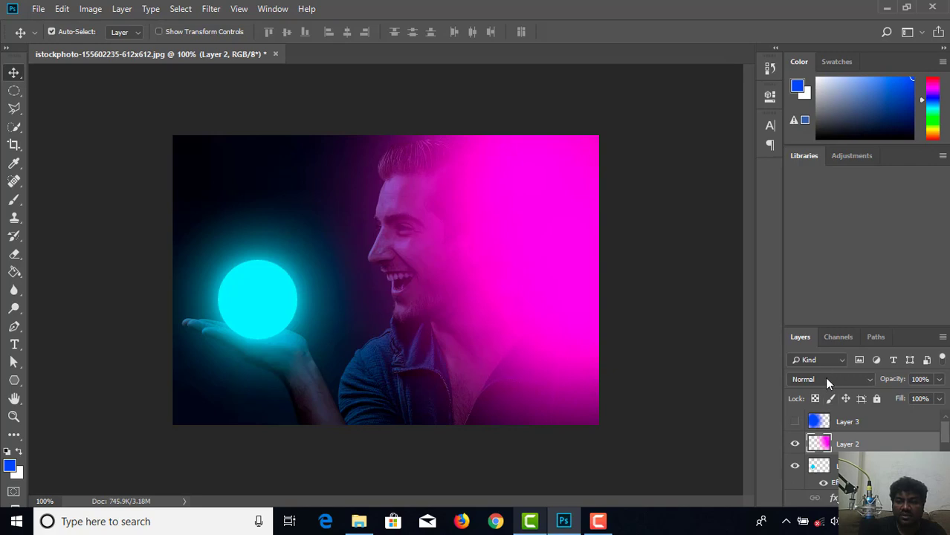
{"action": "left_click", "coordinate": [828, 380]}
{"action": "left_click", "coordinate": [821, 214]}
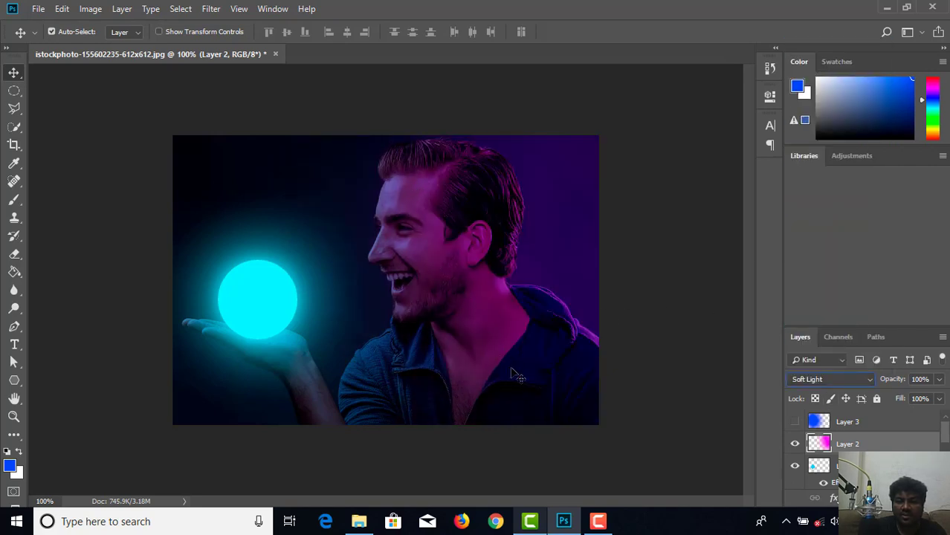
Show Layer 3 again and set its blend mode to Soft Light too.
{"action": "left_click", "coordinate": [795, 422]}
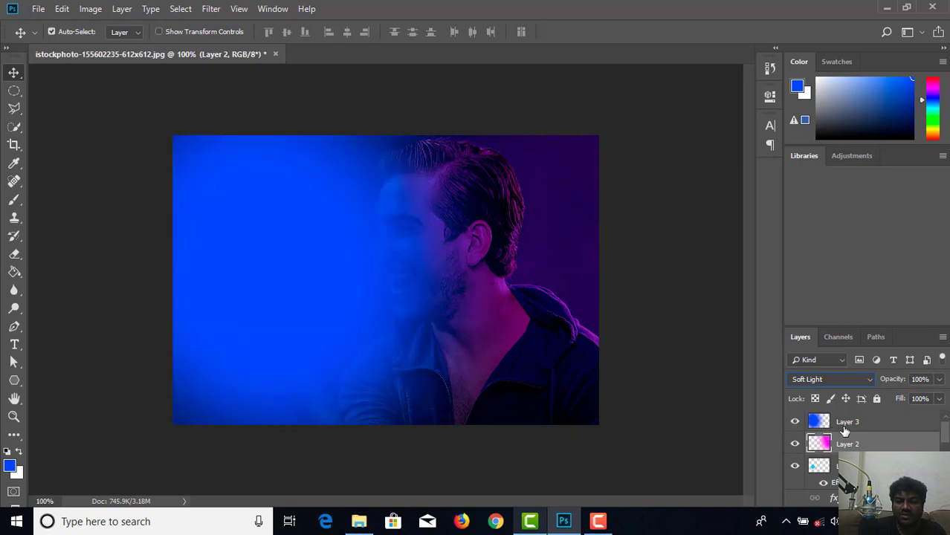
{"action": "left_click", "coordinate": [845, 423]}
{"action": "left_click", "coordinate": [847, 380]}
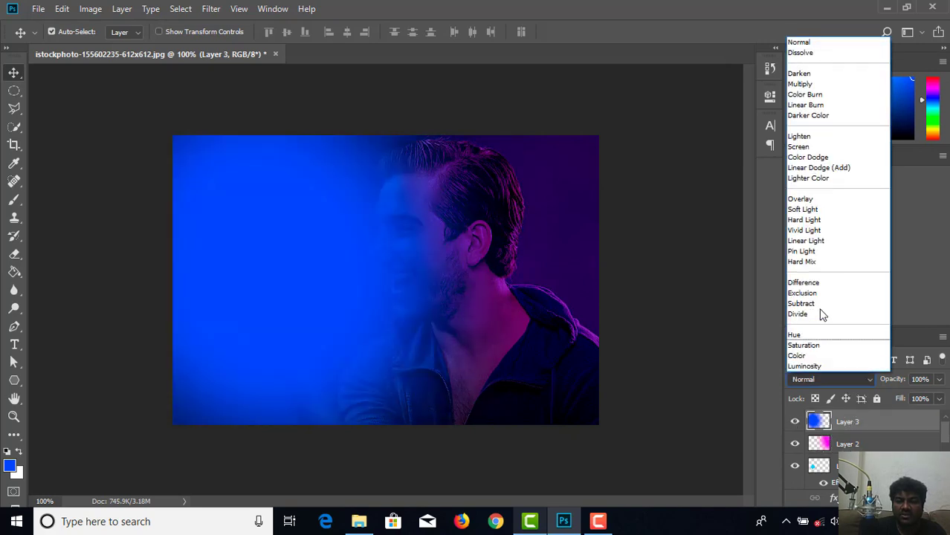
{"action": "left_click", "coordinate": [811, 210]}
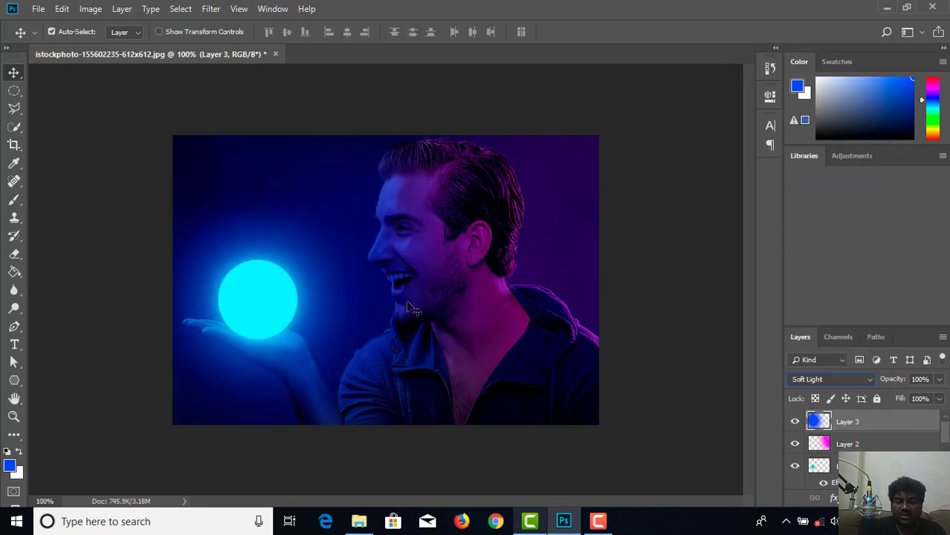
{"action": "key", "text": "ctrl+plus"}
{"action": "key", "text": "ctrl+plus"}
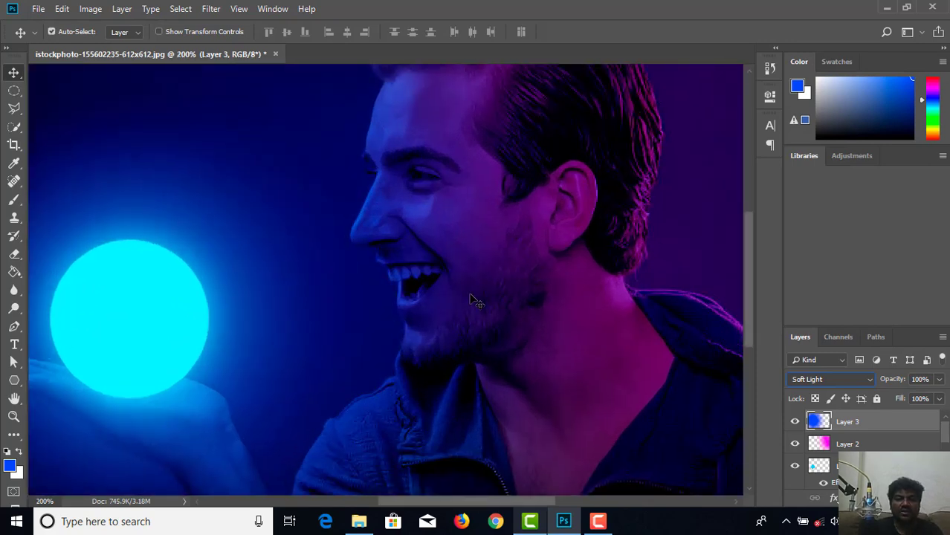
{"action": "key", "text": "ctrl+minus"}
{"action": "key", "text": "ctrl+minus"}
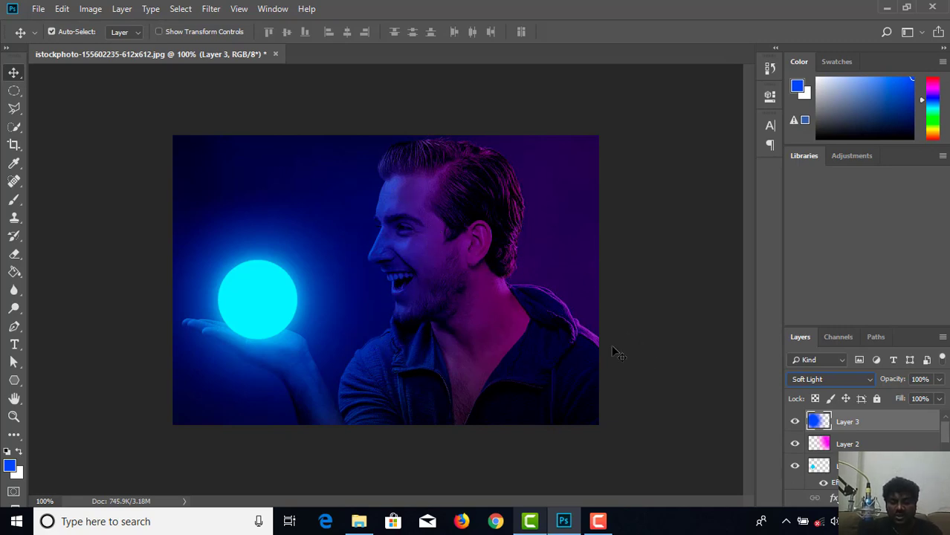
Zoom in and out and scroll to inspect the graded photo.
{"action": "key", "text": "ctrl"}
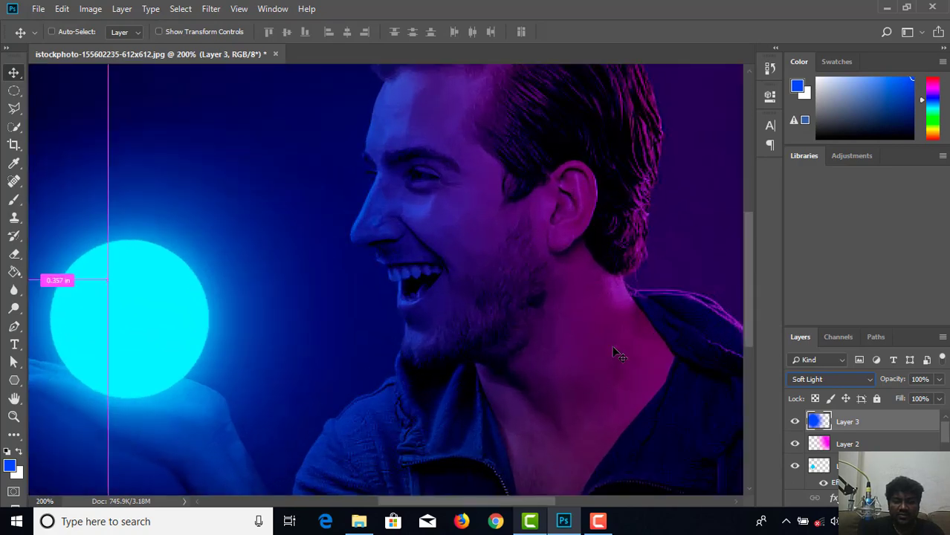
{"action": "key", "text": "ctrl+plus"}
{"action": "key", "text": "ctrl+plus"}
{"action": "key", "text": "ctrl+minus"}
{"action": "key", "text": "ctrl+minus"}
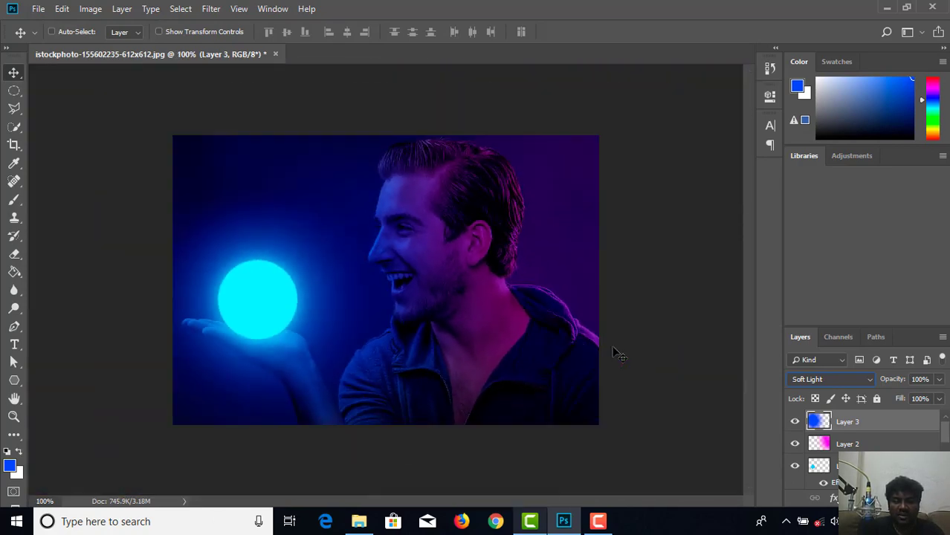
{"action": "key", "text": "ctrl+plus"}
{"action": "key", "text": "ctrl+minus"}
{"action": "scroll", "coordinate": [856, 446], "scroll_direction": "down", "scroll_amount": 2}
{"action": "scroll", "coordinate": [856, 446], "scroll_direction": "down", "scroll_amount": 2}
{"action": "scroll", "coordinate": [856, 446], "scroll_direction": "down", "scroll_amount": 1}
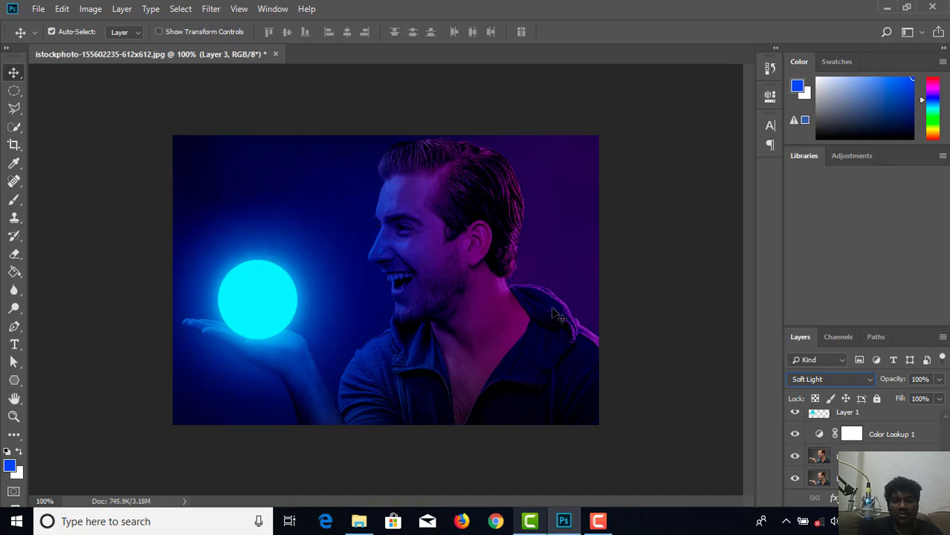
Deselect layers, enter Full Screen Mode with Menu Bar, and zoom in on the face and orb.
{"action": "key", "text": "shift+alt+n"}
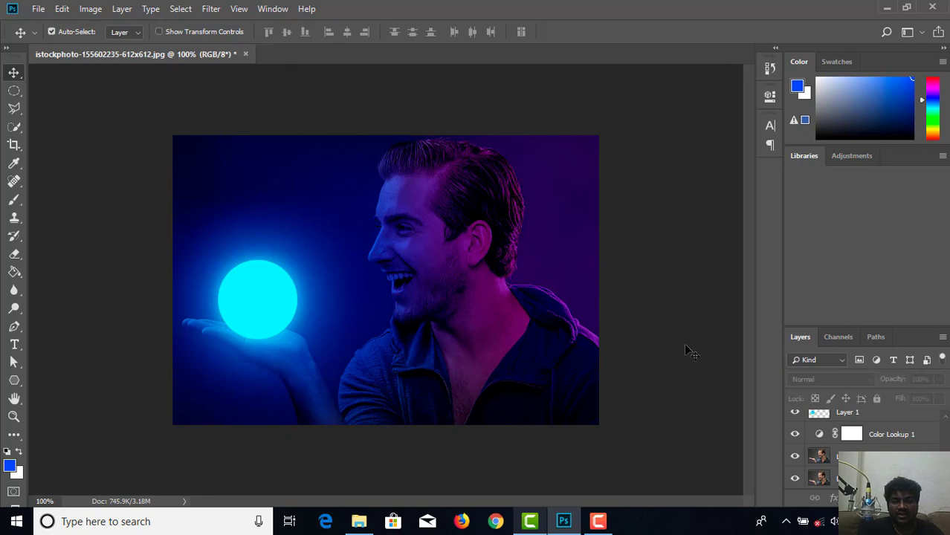
{"action": "key", "text": "f"}
{"action": "key", "text": "alt+f"}
{"action": "key", "text": "Escape"}
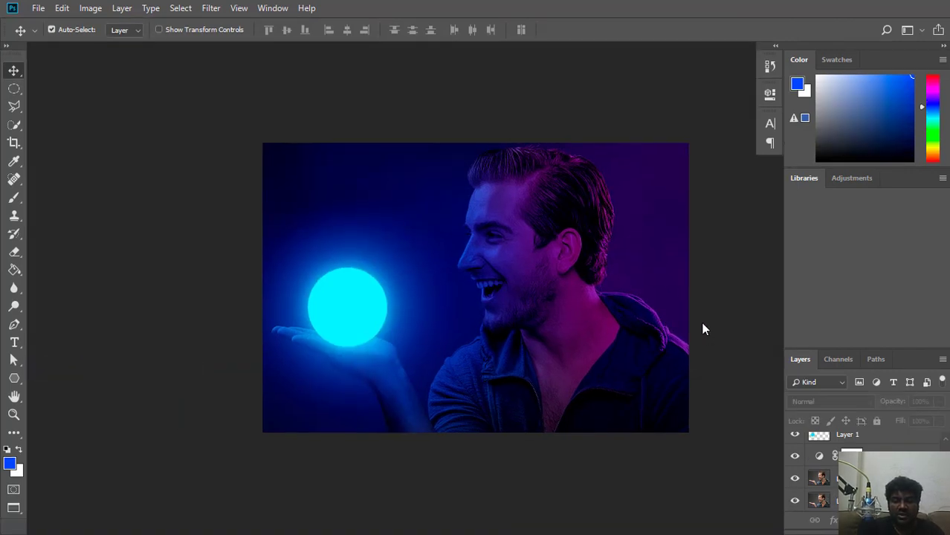
{"action": "key", "text": "ctrl+alt+shift+i"}
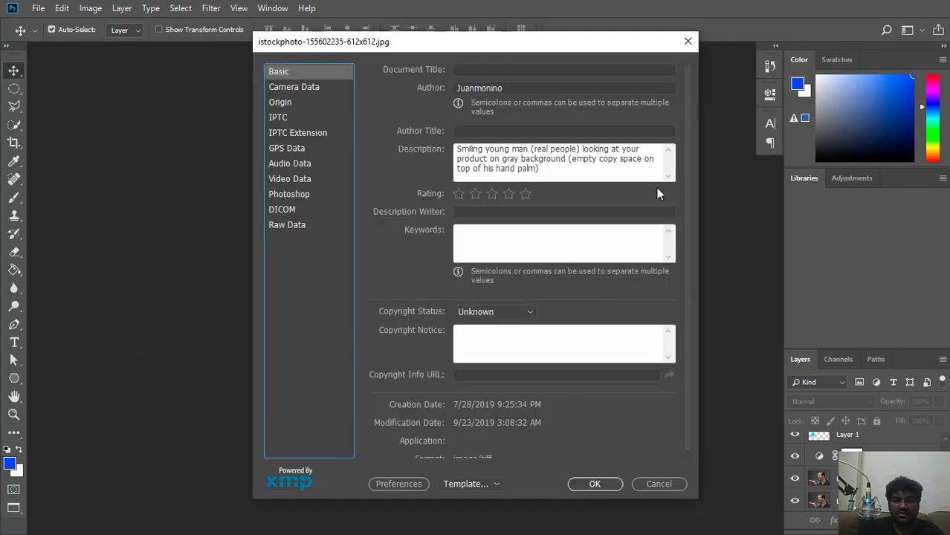
{"action": "left_click", "coordinate": [688, 41]}
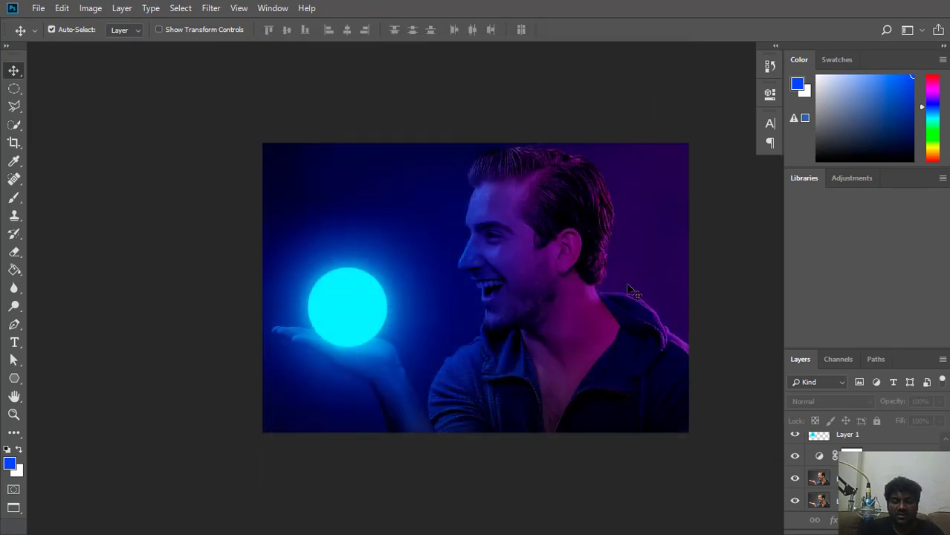
{"action": "left_click", "coordinate": [631, 292], "text": "ctrl"}
{"action": "mouse_move", "coordinate": [630, 301]}
{"action": "left_mouse_down"}
{"action": "mouse_move", "coordinate": [568, 277]}
{"action": "mouse_move", "coordinate": [580, 284]}
{"action": "left_mouse_up"}
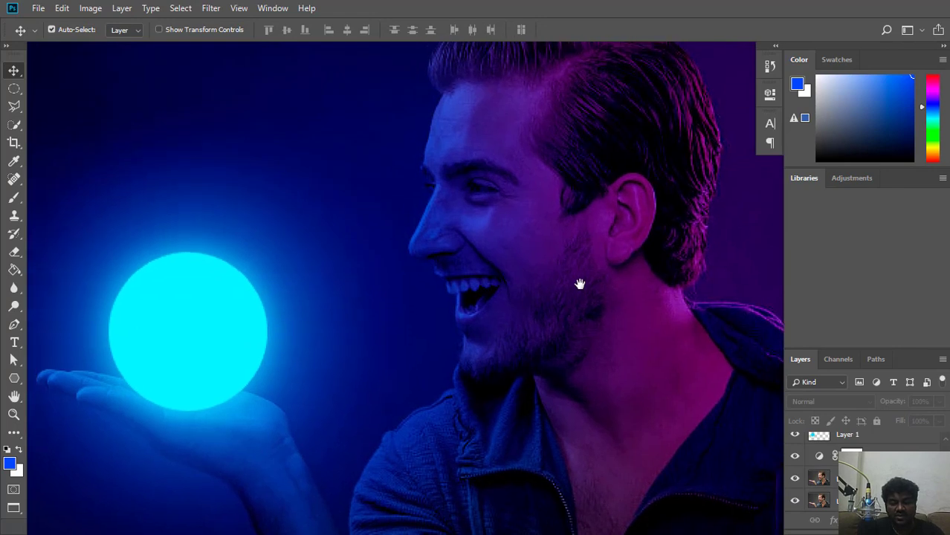
Preview the image in interface-free Full Screen Mode, nudge the view, then return to Standard Screen Mode.
{"action": "key", "text": "f"}
{"action": "key", "text": "f"}
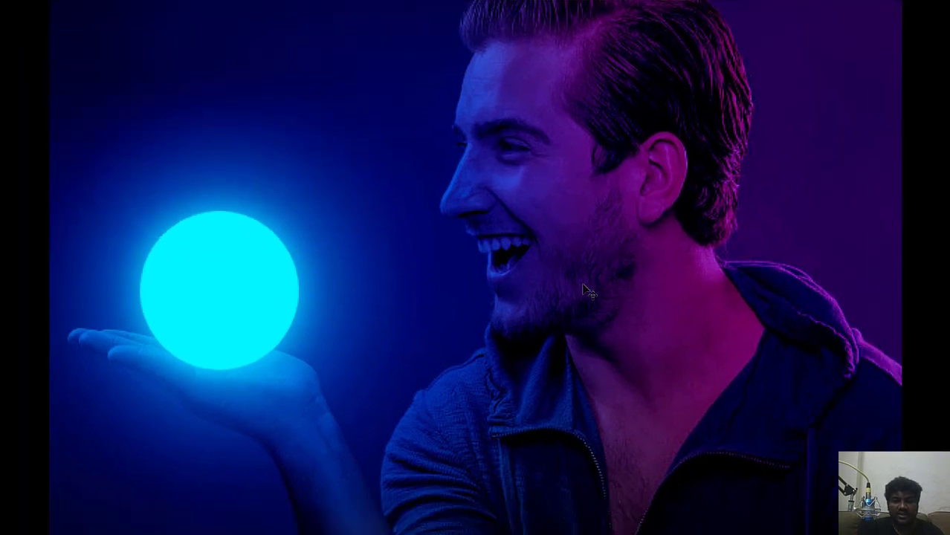
{"action": "left_click_drag", "start_coordinate": [606, 288], "coordinate": [592, 287]}
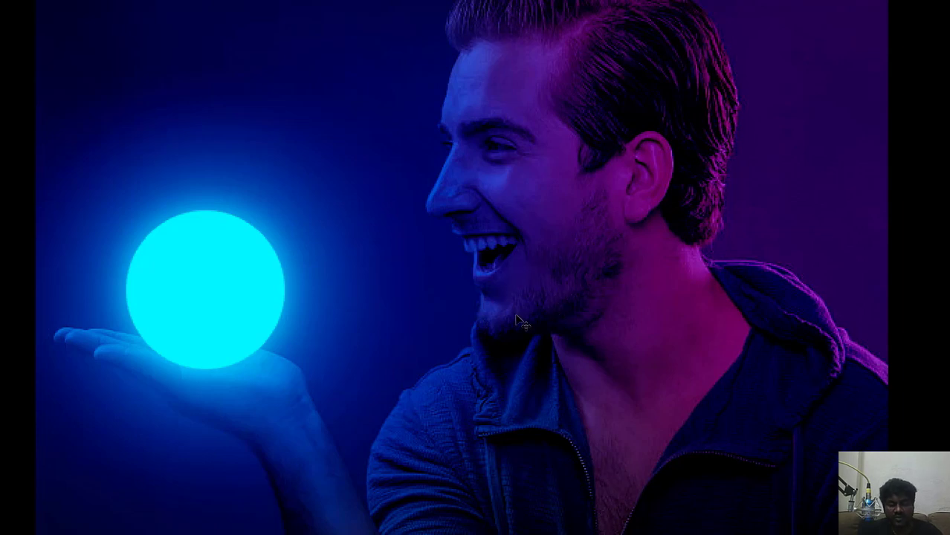
{"action": "key", "text": "f"}
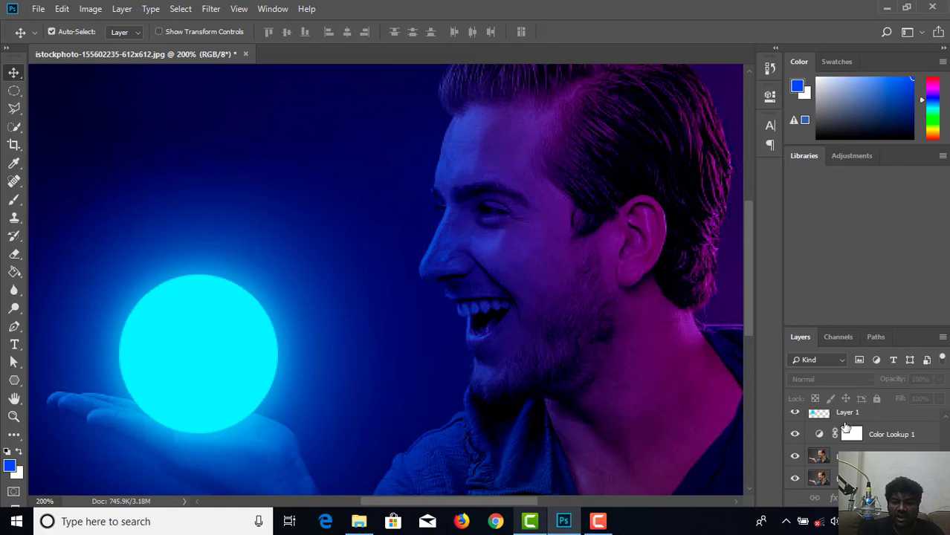
Move the original photo Layer 0 to the top of the stack and toggle its visibility.
{"action": "left_click", "coordinate": [819, 477]}
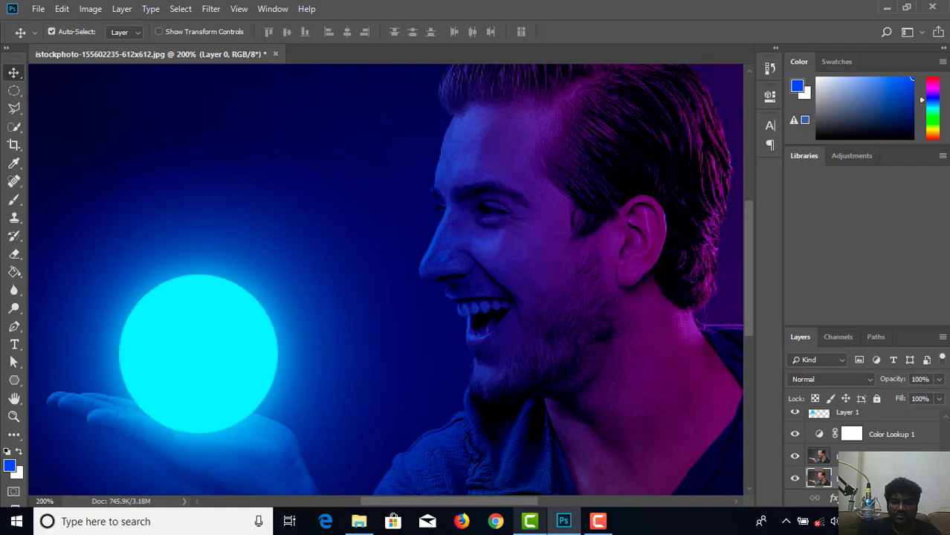
{"action": "scroll", "coordinate": [863, 446], "scroll_direction": "up", "scroll_amount": 5}
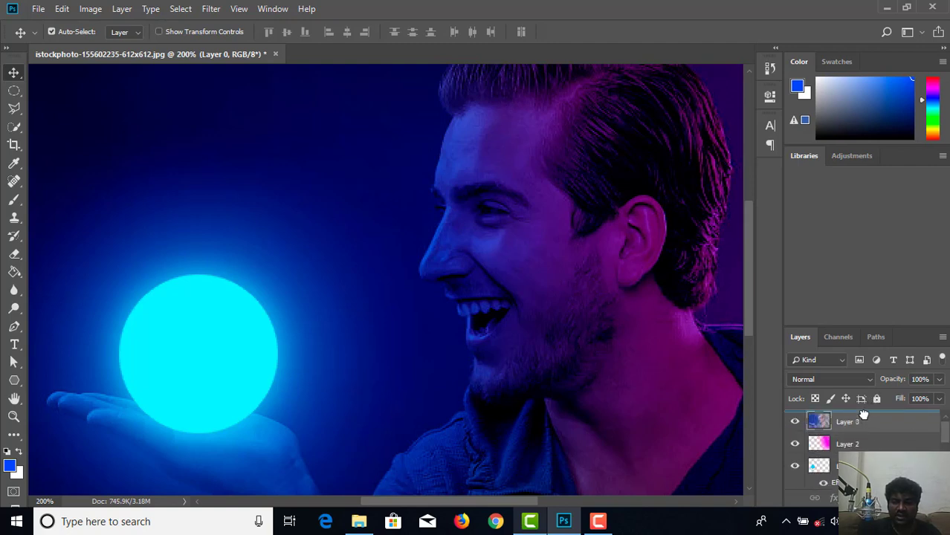
{"action": "left_click_drag", "start_coordinate": [875, 400], "coordinate": [833, 424]}
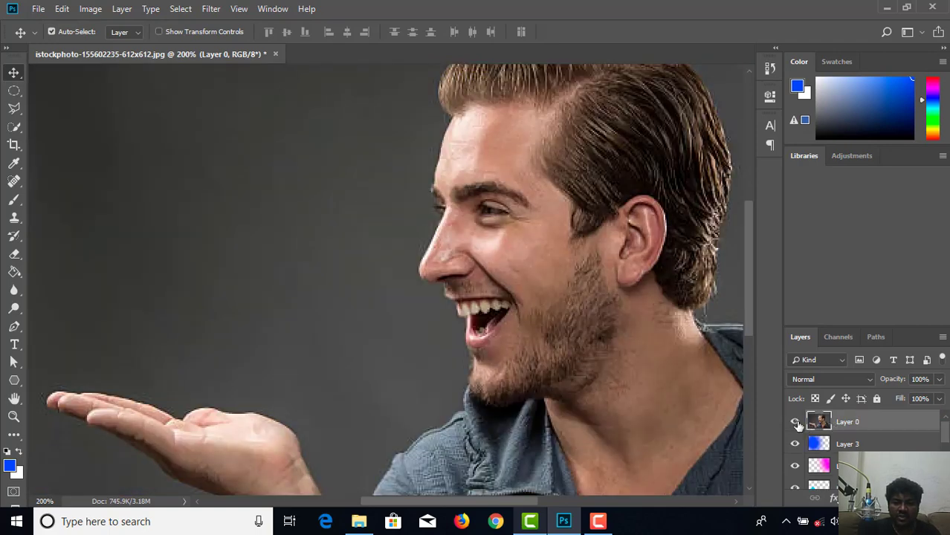
{"action": "left_click", "coordinate": [796, 423]}
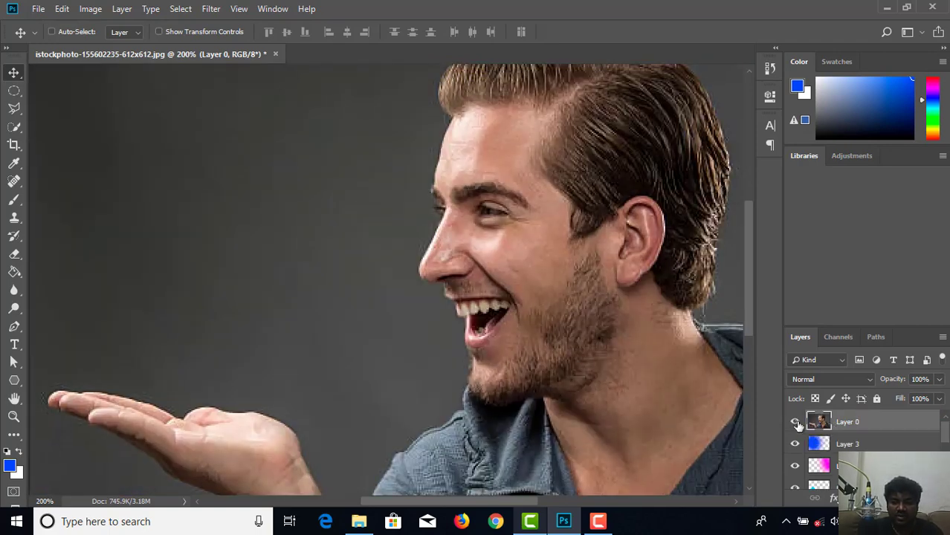
{"action": "key", "text": "ctrl+1"}
{"action": "left_click", "coordinate": [796, 422]}
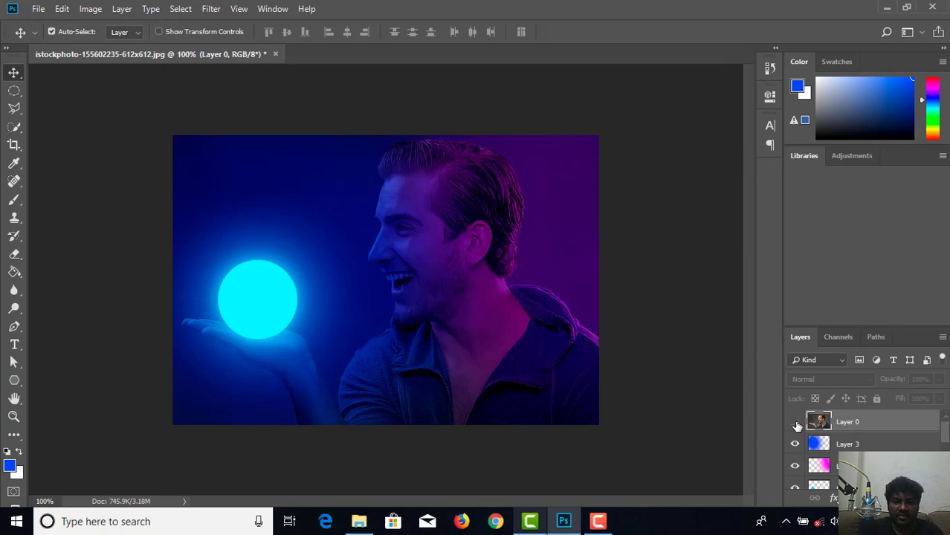
{"action": "left_click", "coordinate": [796, 422]}
Compare Layer 0 against the composite at 200% and 100%, then list its blend modes.
{"action": "key", "text": "ctrl+plus"}
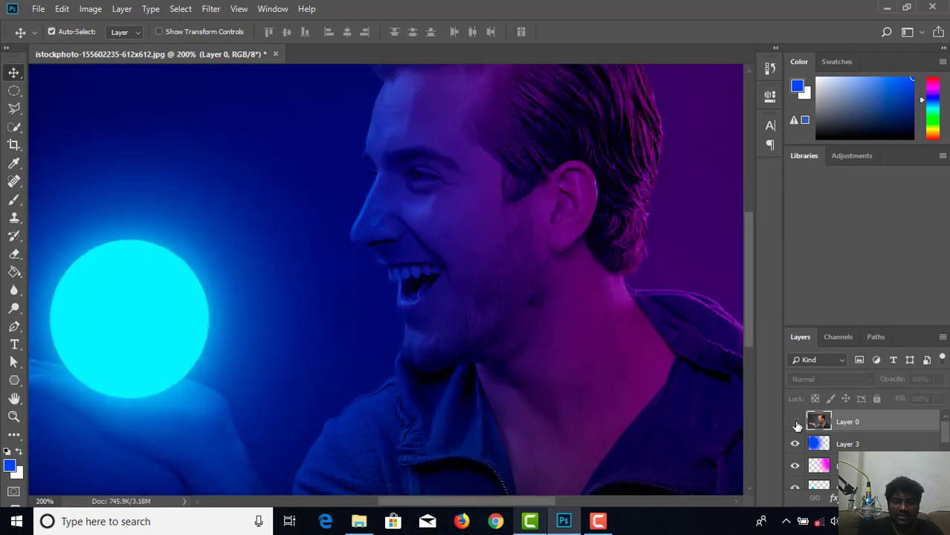
{"action": "left_click", "coordinate": [796, 423]}
{"action": "key", "text": "ctrl+minus"}
{"action": "left_click", "coordinate": [796, 422]}
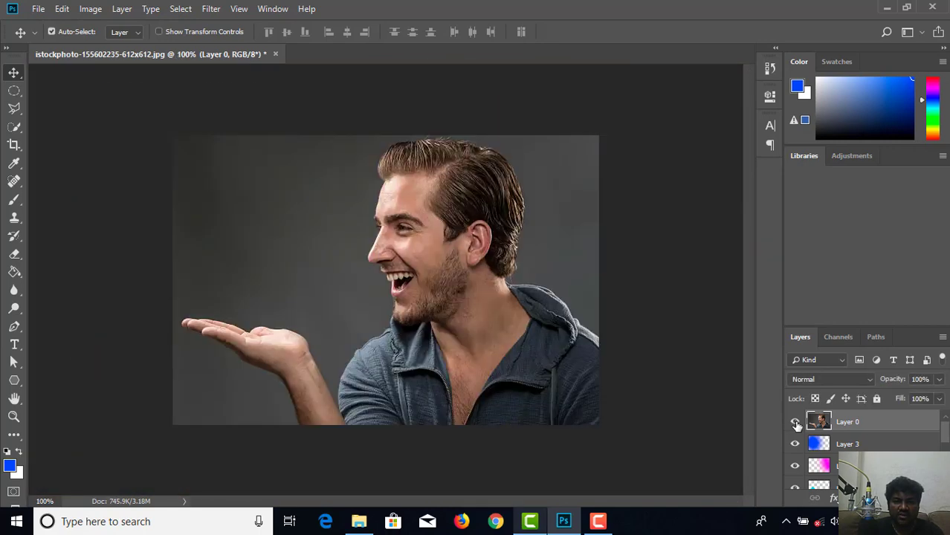
{"action": "left_click", "coordinate": [796, 423]}
{"action": "left_click", "coordinate": [795, 422]}
{"action": "left_click", "coordinate": [795, 422]}
{"action": "left_click", "coordinate": [796, 422]}
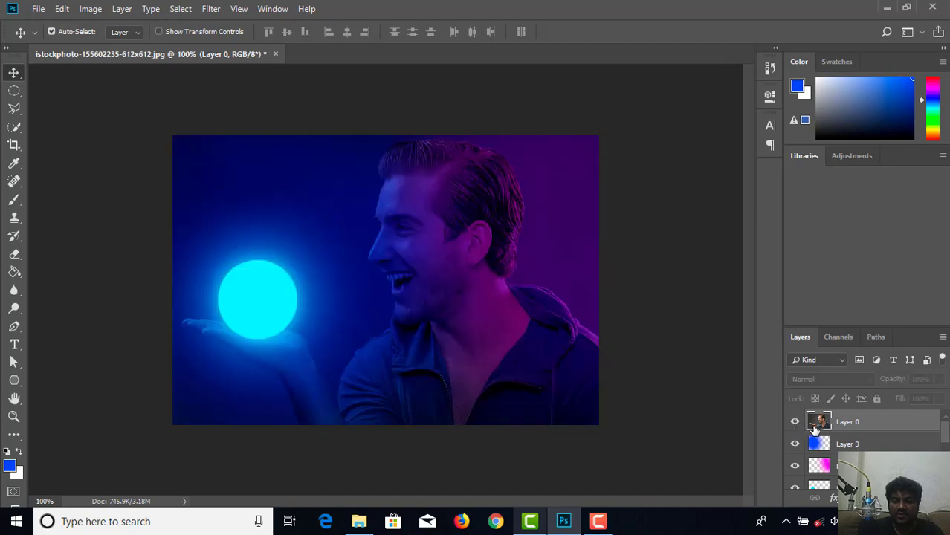
{"action": "left_click", "coordinate": [795, 423]}
{"action": "left_click", "coordinate": [847, 380]}
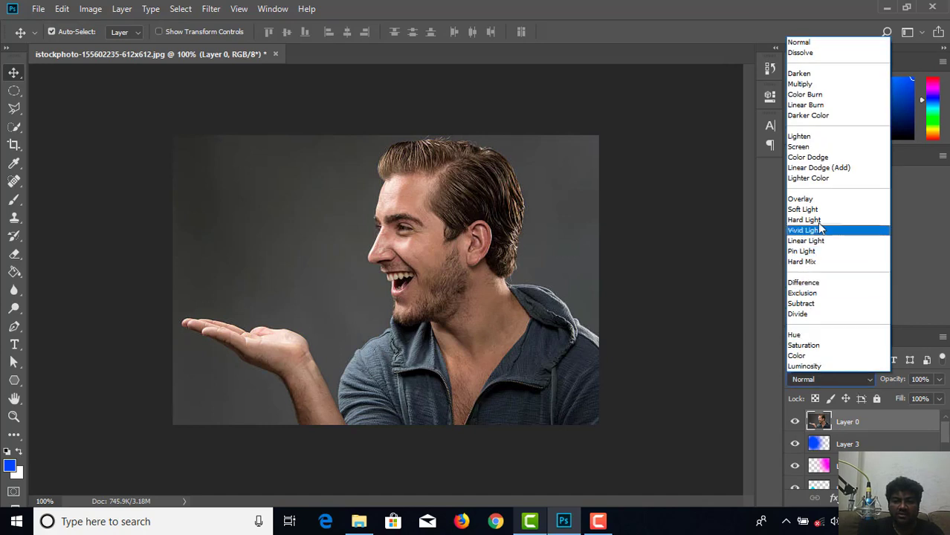
Set the top Layer 0 photo to Soft Light and toggle it to compare the contrast.
{"action": "left_click", "coordinate": [814, 208]}
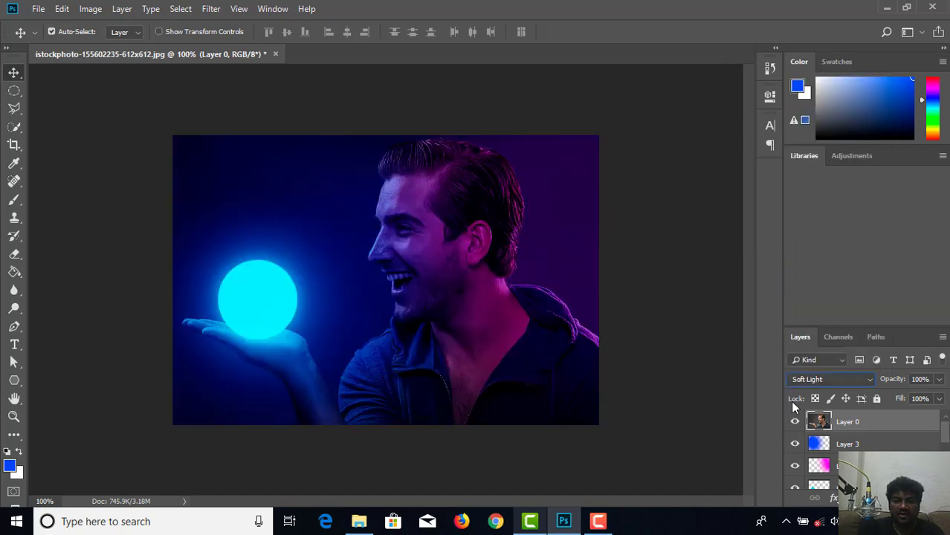
{"action": "left_click", "coordinate": [796, 421]}
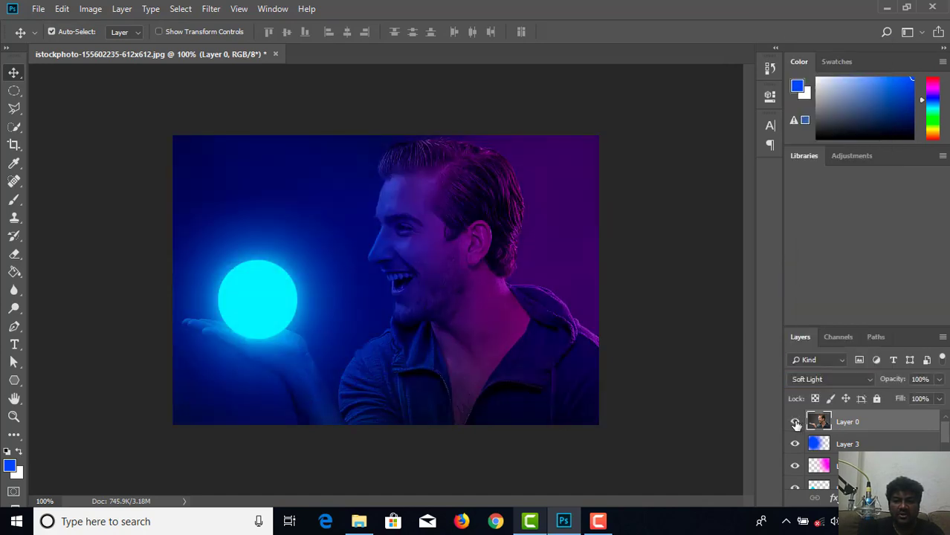
{"action": "left_click", "coordinate": [796, 422]}
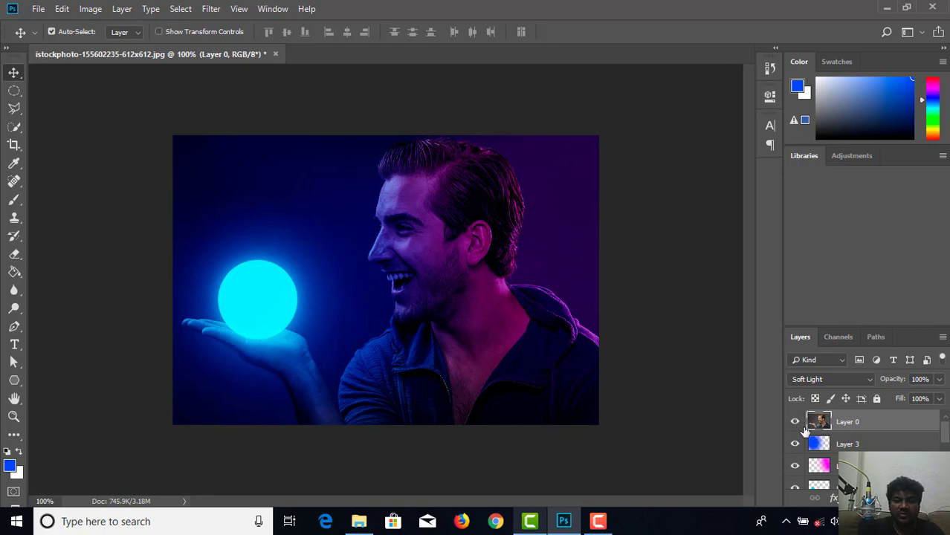
{"action": "left_click", "coordinate": [795, 421]}
{"action": "left_click", "coordinate": [795, 422]}
Browse Layer 3 and Layer 1 copy, then reselect Layer 0 and turn it back on.
{"action": "left_click", "coordinate": [857, 446]}
{"action": "key", "text": "alt+bracketleft"}
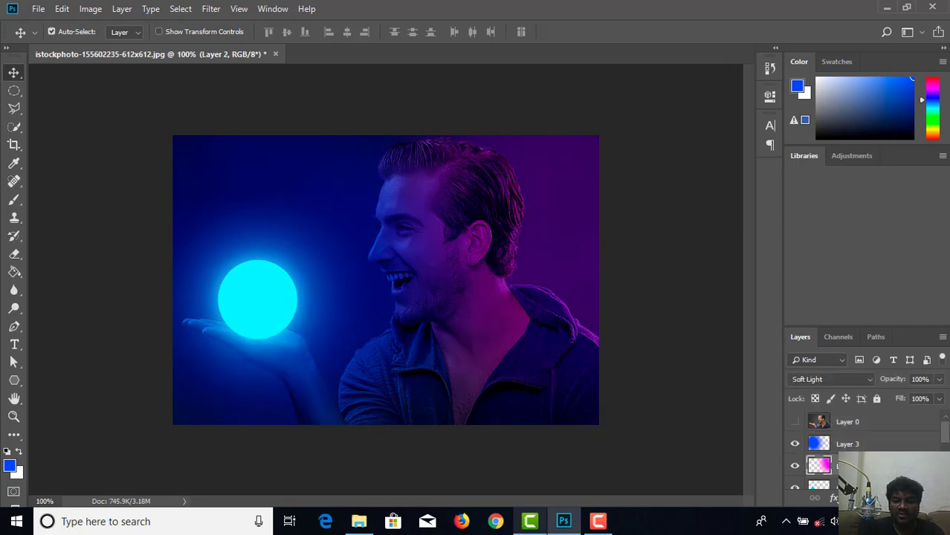
{"action": "scroll", "coordinate": [853, 451], "scroll_direction": "down", "scroll_amount": 2}
{"action": "left_click", "coordinate": [853, 448]}
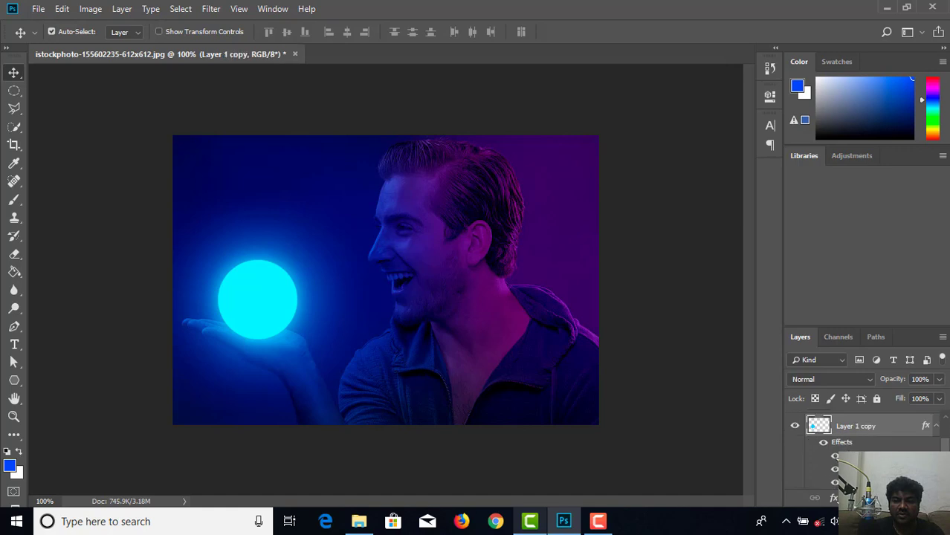
{"action": "scroll", "coordinate": [848, 439], "scroll_direction": "up", "scroll_amount": 2}
{"action": "scroll", "coordinate": [848, 439], "scroll_direction": "up", "scroll_amount": 1}
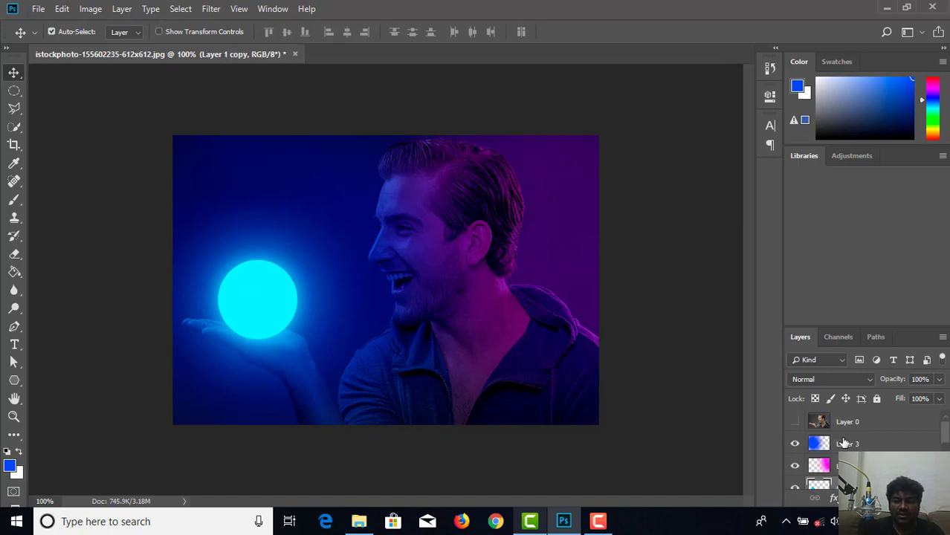
{"action": "left_click", "coordinate": [837, 422]}
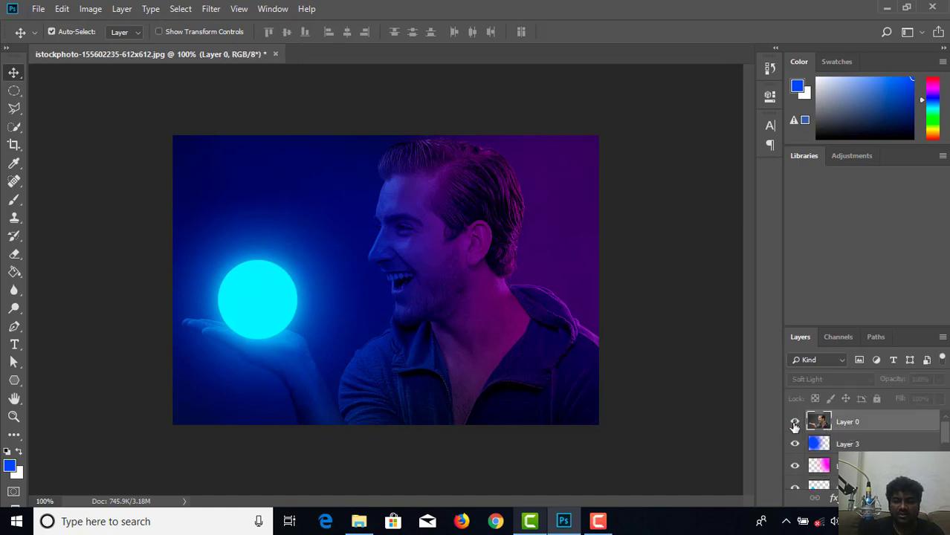
{"action": "left_click", "coordinate": [795, 422]}
Zoom in and out to inspect the Soft Light contrast boost.
{"action": "key", "text": "ctrl+plus"}
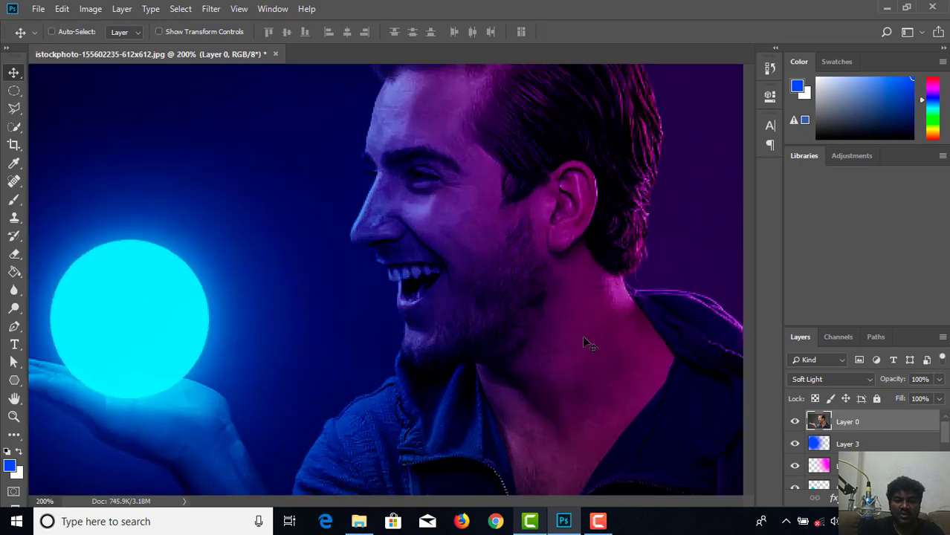
{"action": "key", "text": "ctrl+minus"}
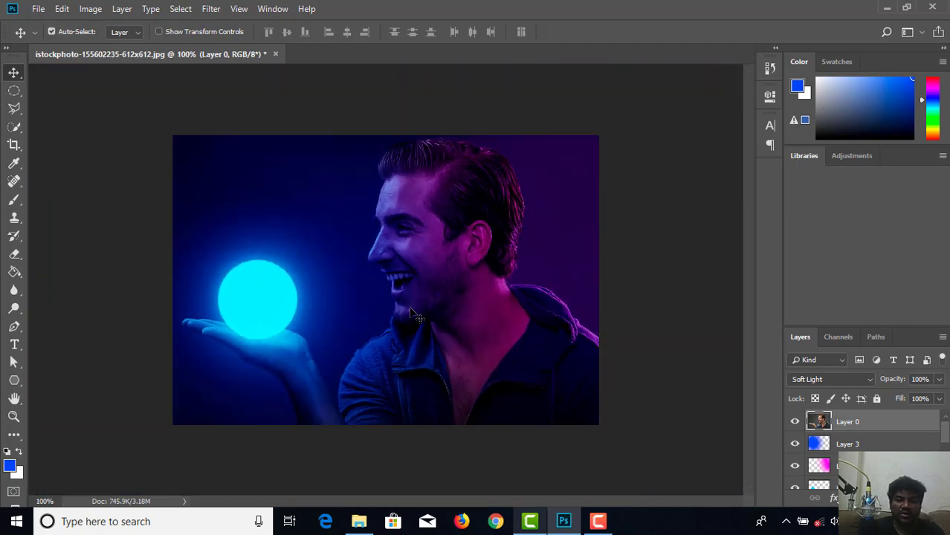
{"action": "key", "text": "ctrl"}
{"action": "key", "text": "ctrl+plus"}
{"action": "key", "text": "ctrl+minus"}
{"action": "key", "text": "ctrl+plus"}
{"action": "key", "text": "ctrl+minus"}
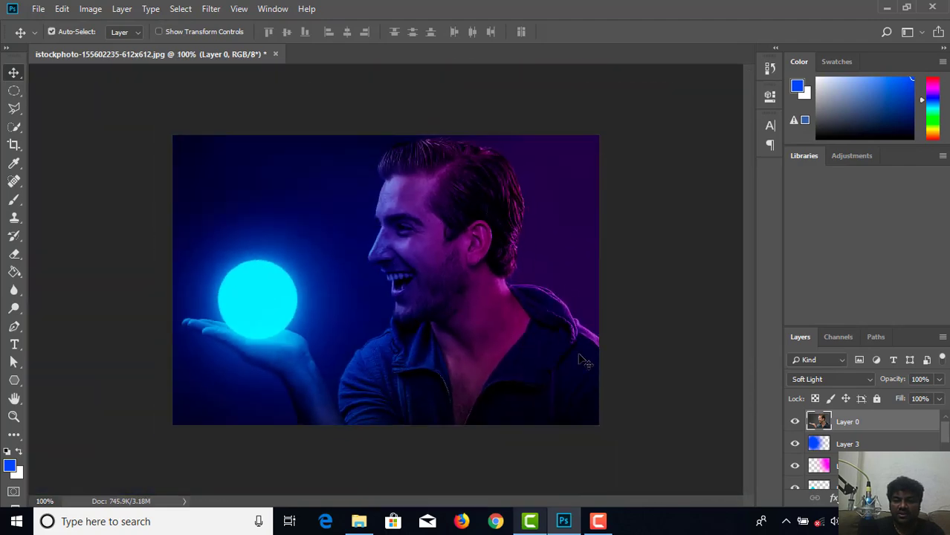
{"action": "scroll", "coordinate": [869, 429], "scroll_direction": "up", "scroll_amount": 2}
{"action": "scroll", "coordinate": [872, 429], "scroll_direction": "up", "scroll_amount": 1}
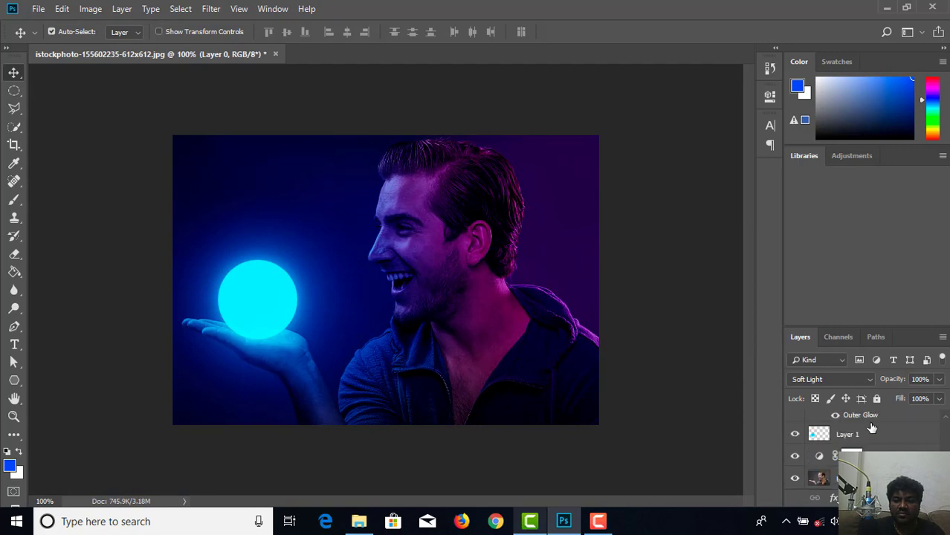
{"action": "scroll", "coordinate": [870, 433], "scroll_direction": "up", "scroll_amount": 3}
{"action": "scroll", "coordinate": [871, 433], "scroll_direction": "up", "scroll_amount": 2}
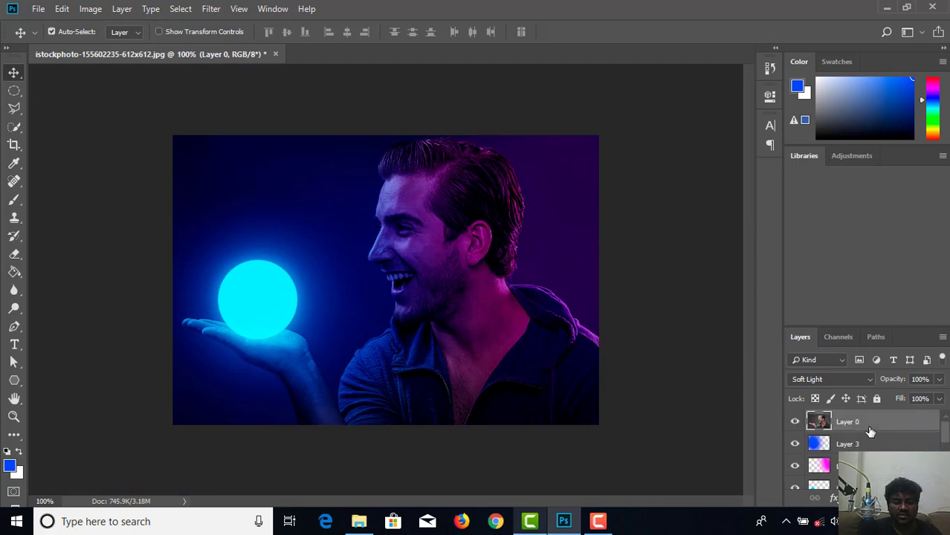
Duplicate the Soft Light photo layer and scroll through the Layers panel to check the stack.
{"action": "key", "text": "ctrl+j"}
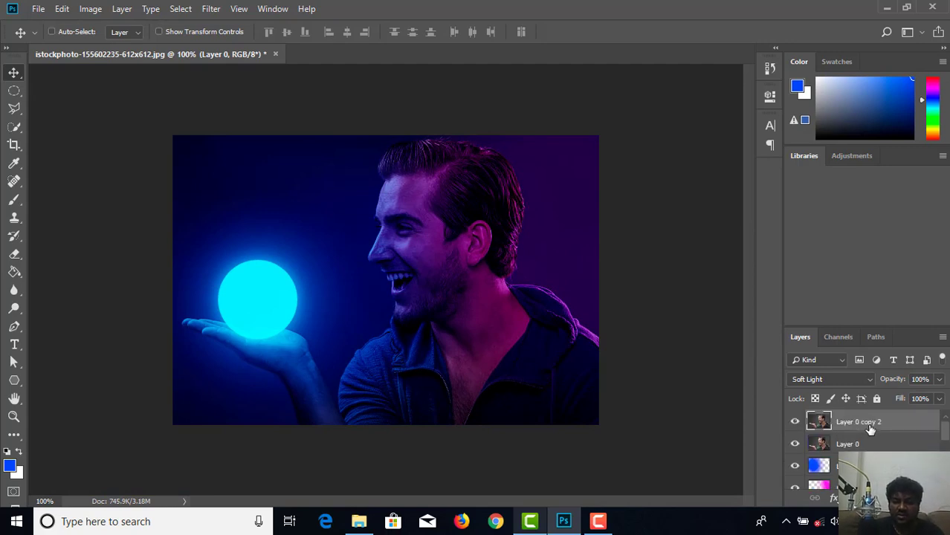
{"action": "scroll", "coordinate": [866, 453], "scroll_direction": "down", "scroll_amount": 3}
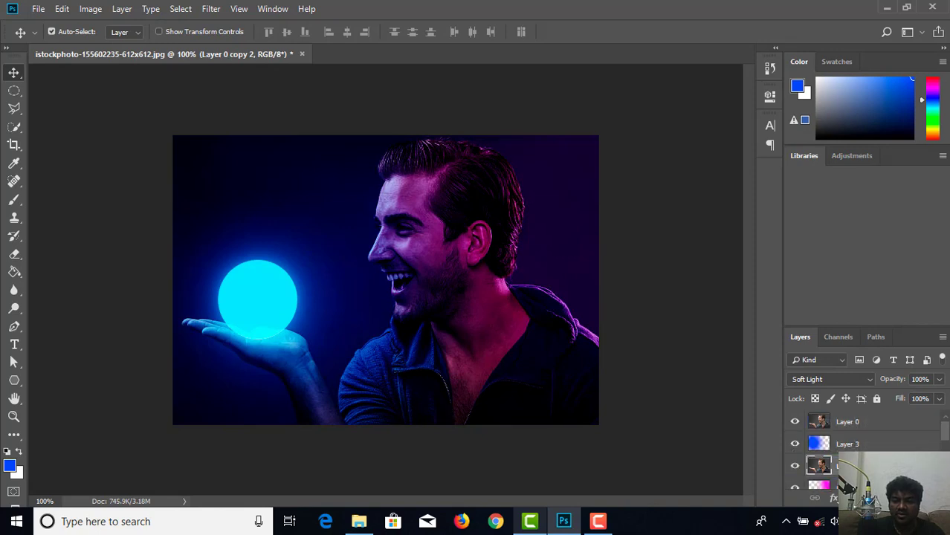
{"action": "scroll", "coordinate": [866, 453], "scroll_direction": "down", "scroll_amount": 2}
{"action": "scroll", "coordinate": [866, 454], "scroll_direction": "down", "scroll_amount": 1}
{"action": "scroll", "coordinate": [866, 454], "scroll_direction": "up", "scroll_amount": 3}
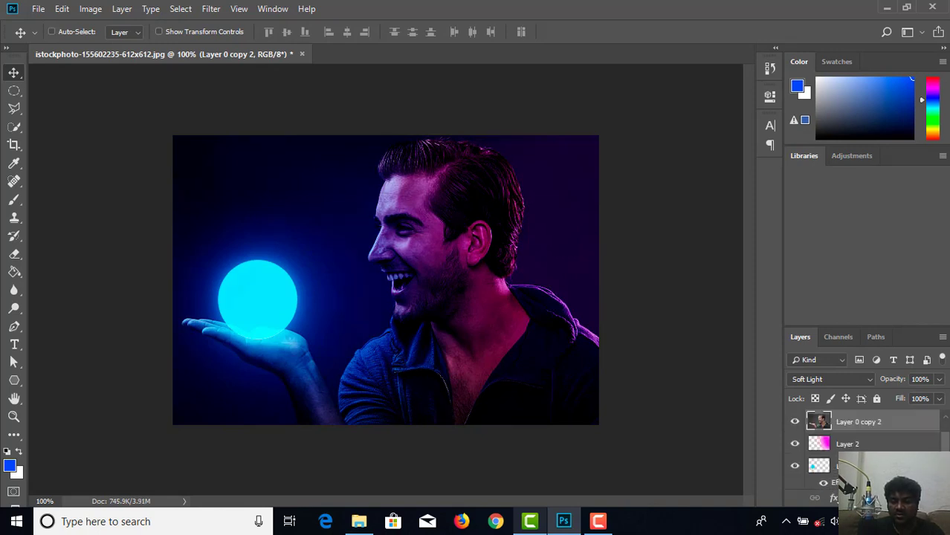
{"action": "scroll", "coordinate": [866, 454], "scroll_direction": "down", "scroll_amount": 3}
{"action": "scroll", "coordinate": [866, 454], "scroll_direction": "up", "scroll_amount": 1}
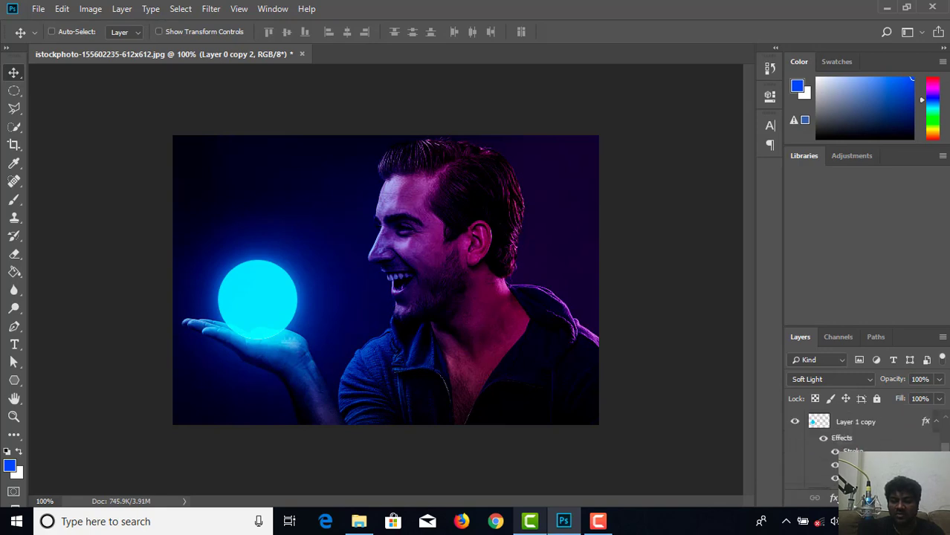
{"action": "scroll", "coordinate": [866, 454], "scroll_direction": "up", "scroll_amount": 1}
{"action": "scroll", "coordinate": [867, 453], "scroll_direction": "down", "scroll_amount": 2}
{"action": "scroll", "coordinate": [866, 454], "scroll_direction": "up", "scroll_amount": 3}
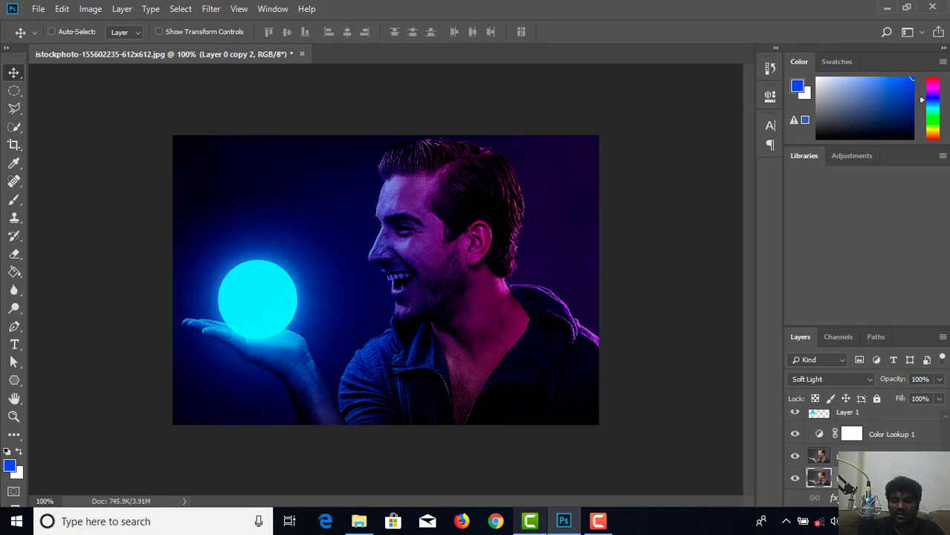
{"action": "scroll", "coordinate": [866, 453], "scroll_direction": "down", "scroll_amount": 1}
{"action": "scroll", "coordinate": [867, 453], "scroll_direction": "down", "scroll_amount": 1}
{"action": "scroll", "coordinate": [866, 453], "scroll_direction": "down", "scroll_amount": 1}
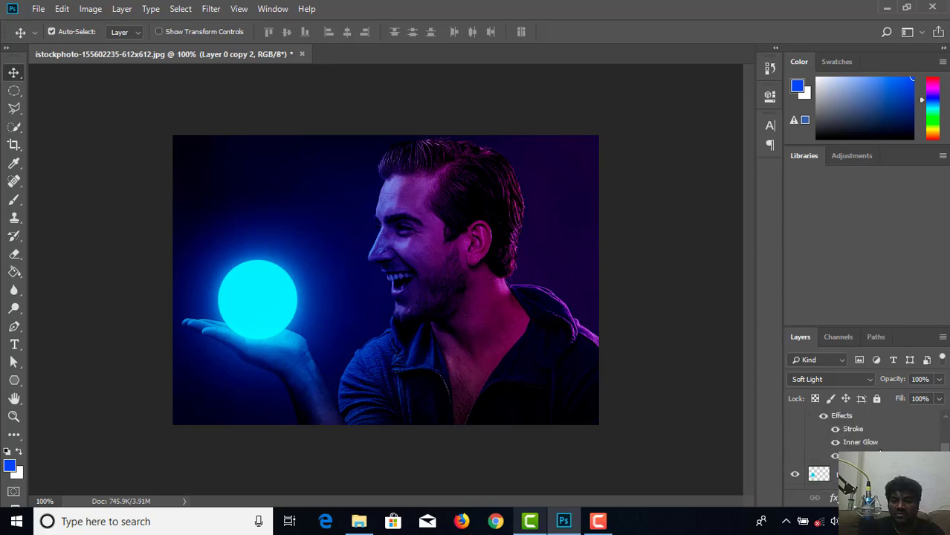
{"action": "scroll", "coordinate": [866, 453], "scroll_direction": "up", "scroll_amount": 3}
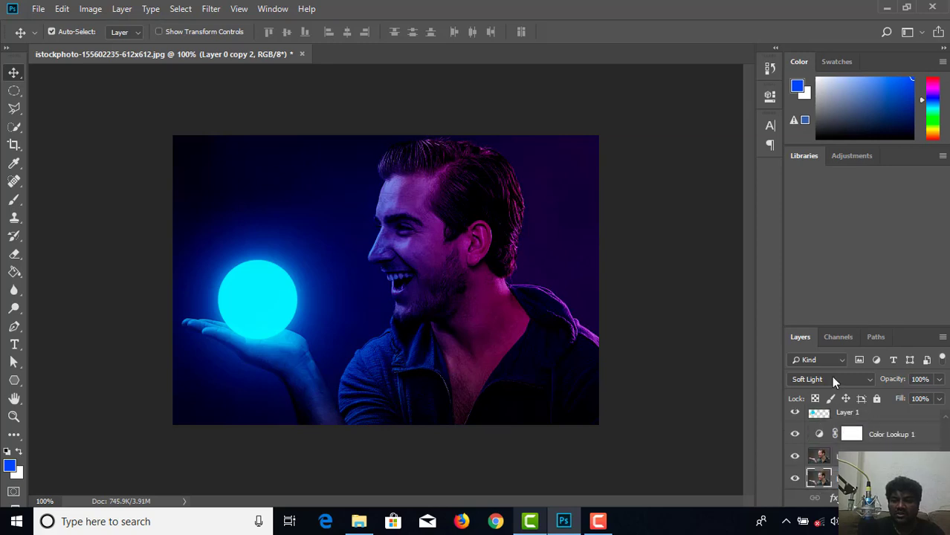
Change the selected layer's blend mode from the dropdown, then select Layer 0 copy.
{"action": "left_click", "coordinate": [833, 379]}
{"action": "left_click", "coordinate": [807, 40]}
{"action": "left_click", "coordinate": [819, 456]}
Reselect the top Layer 0 photo and set its blend mode back to Normal.
{"action": "scroll", "coordinate": [818, 446], "scroll_direction": "up", "scroll_amount": 3}
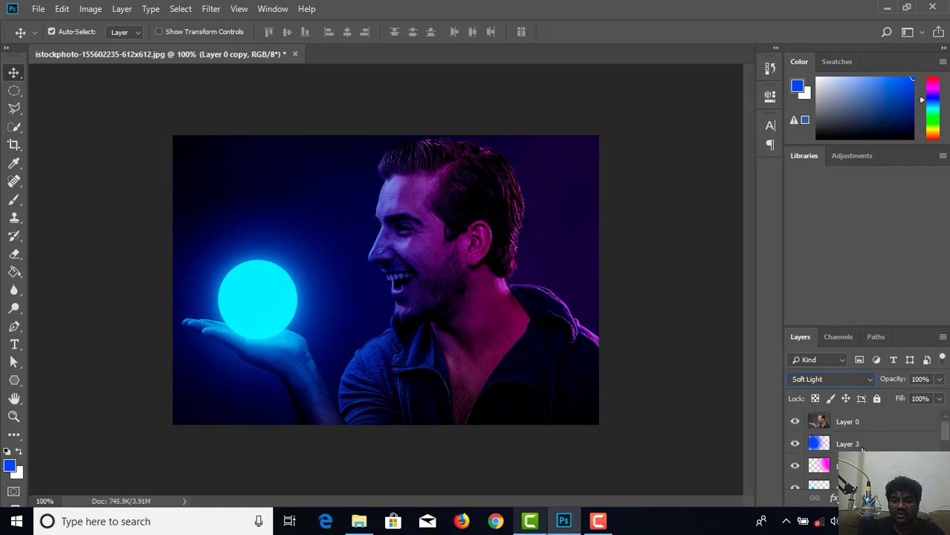
{"action": "left_click", "coordinate": [795, 422]}
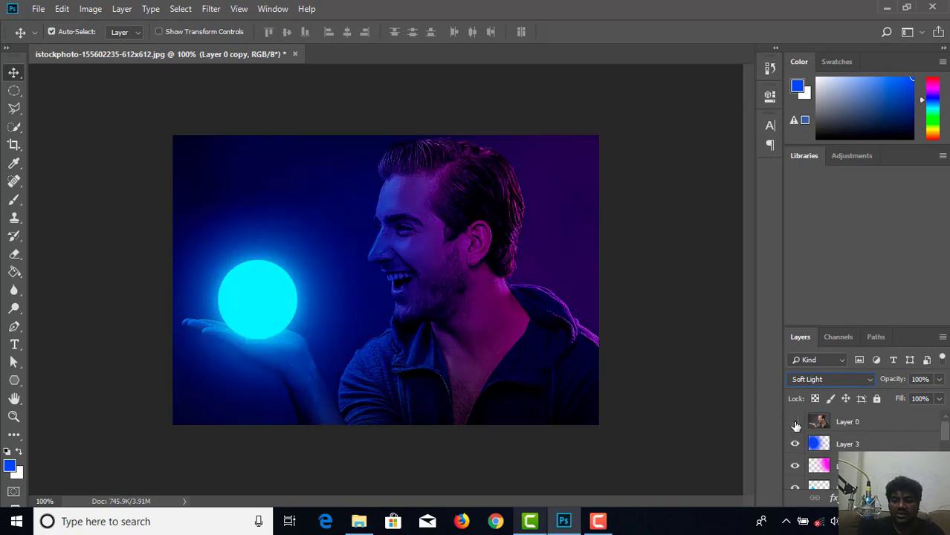
{"action": "left_click", "coordinate": [838, 423]}
{"action": "left_click", "coordinate": [795, 422]}
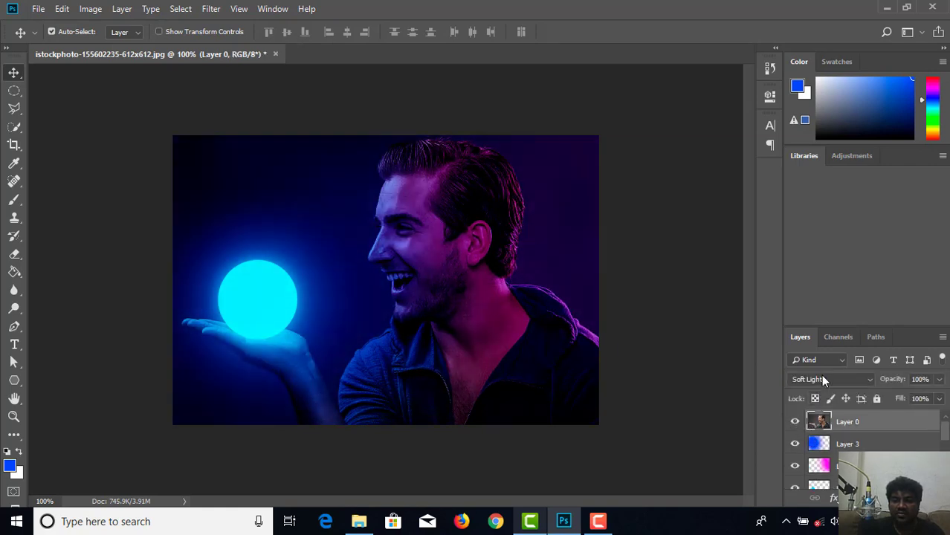
{"action": "left_click", "coordinate": [821, 378]}
{"action": "left_click", "coordinate": [807, 42]}
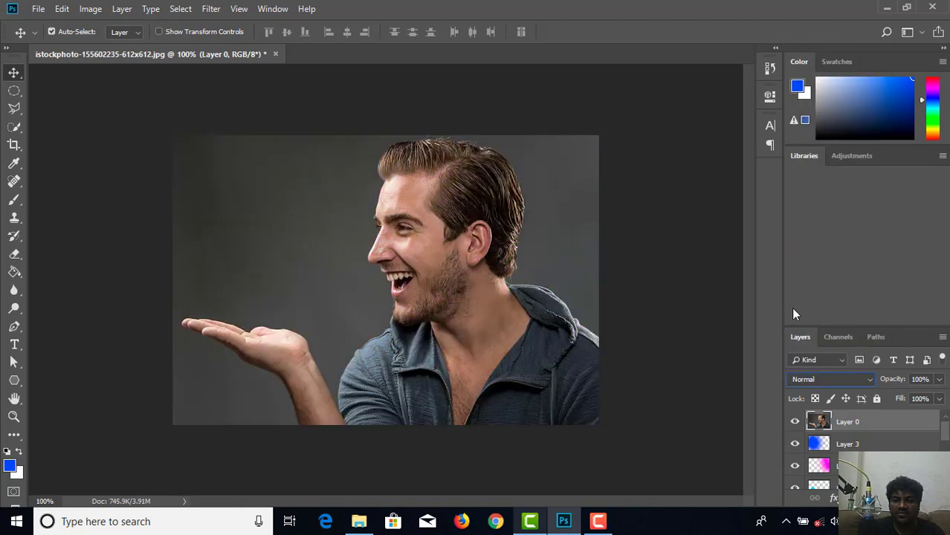
Toggle Layer 0's visibility to compare before and after, leaving it hidden.
{"action": "left_click", "coordinate": [795, 422]}
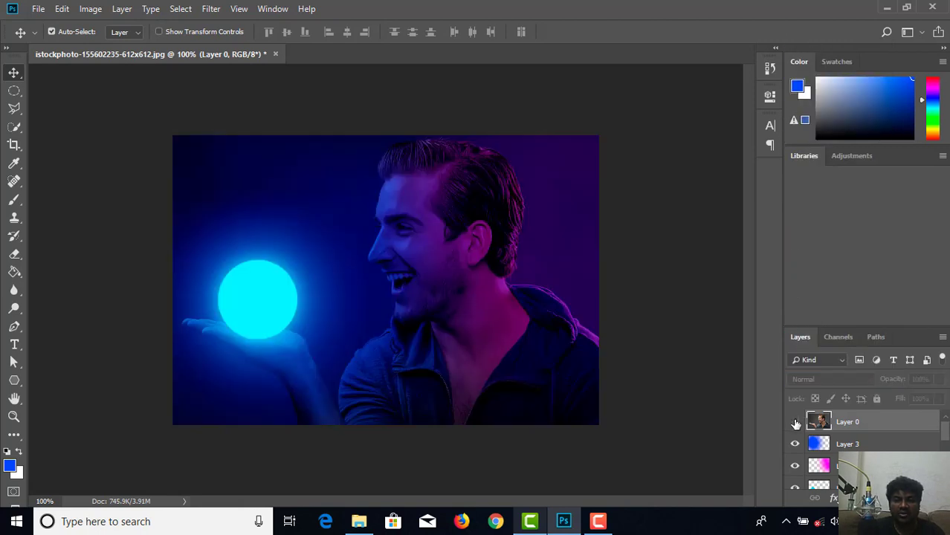
{"action": "left_click", "coordinate": [795, 422]}
{"action": "left_click", "coordinate": [795, 422]}
{"action": "key", "text": "ctrl+plus"}
{"action": "key", "text": "ctrl+minus"}
{"action": "left_click", "coordinate": [795, 422]}
{"action": "left_click", "coordinate": [795, 422]}
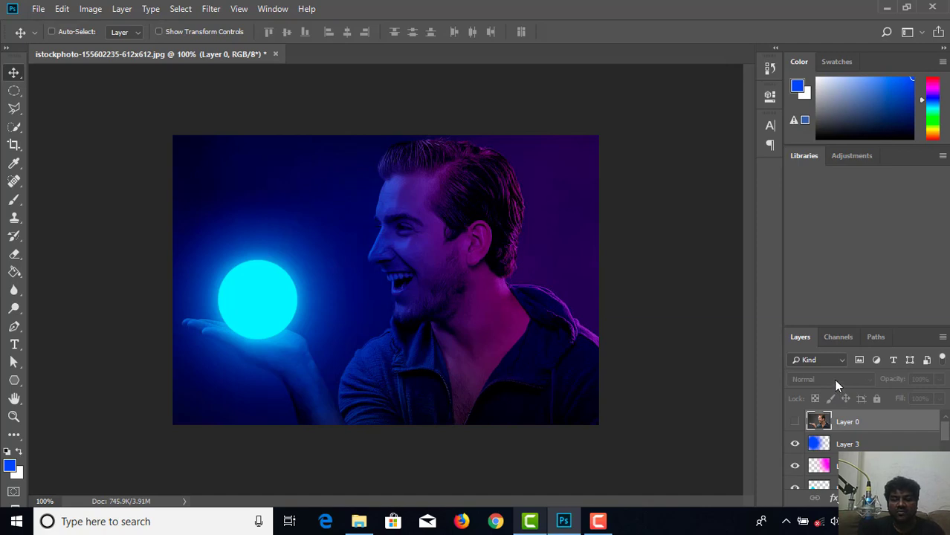
{"action": "key", "text": "ctrl+plus"}
{"action": "key", "text": "ctrl+minus"}
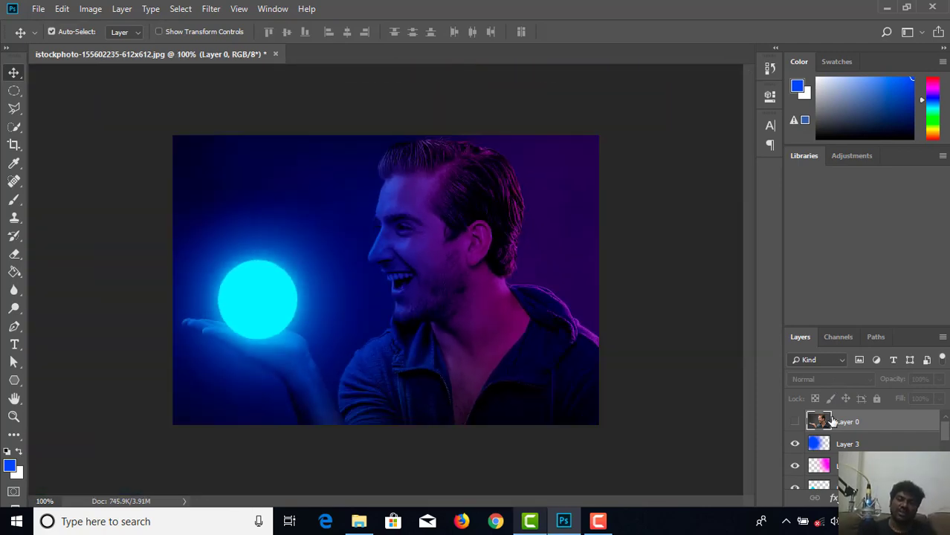